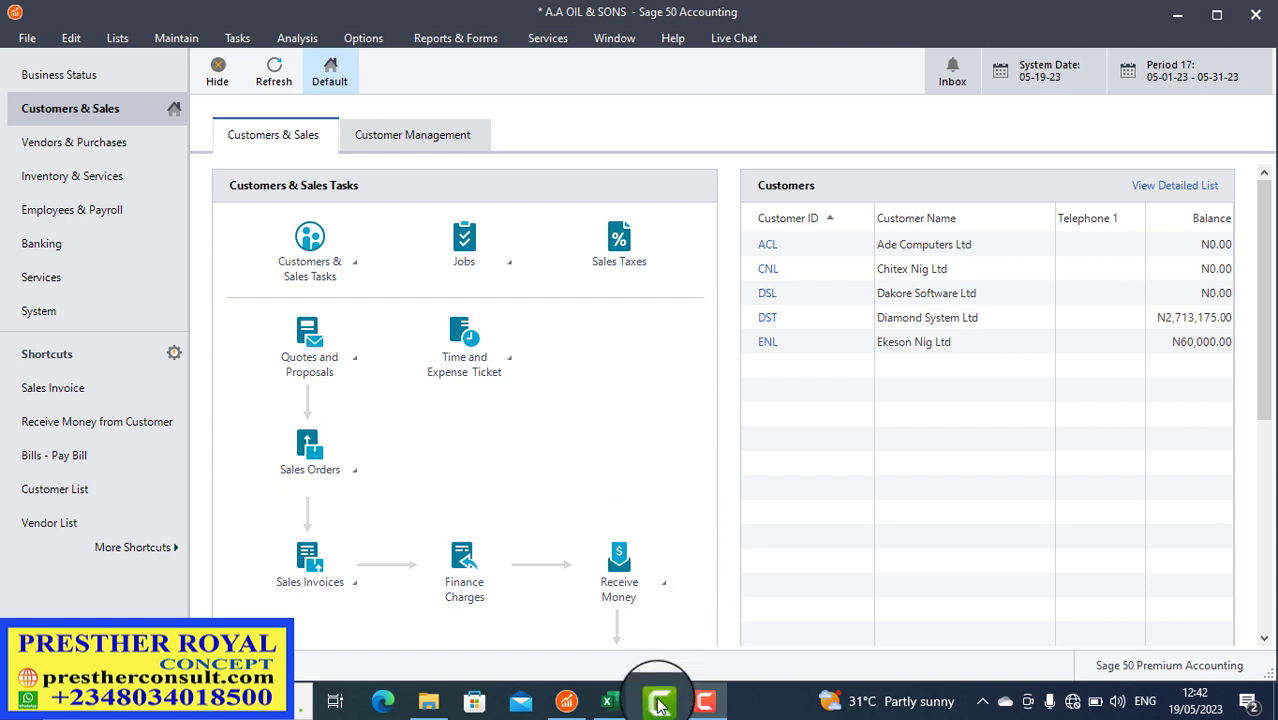
Consult the petty cash payments in the Excel case study, and start a Sage 50 payment for vendor AAW (Ade Auto Works)
mouse_move(614, 705)
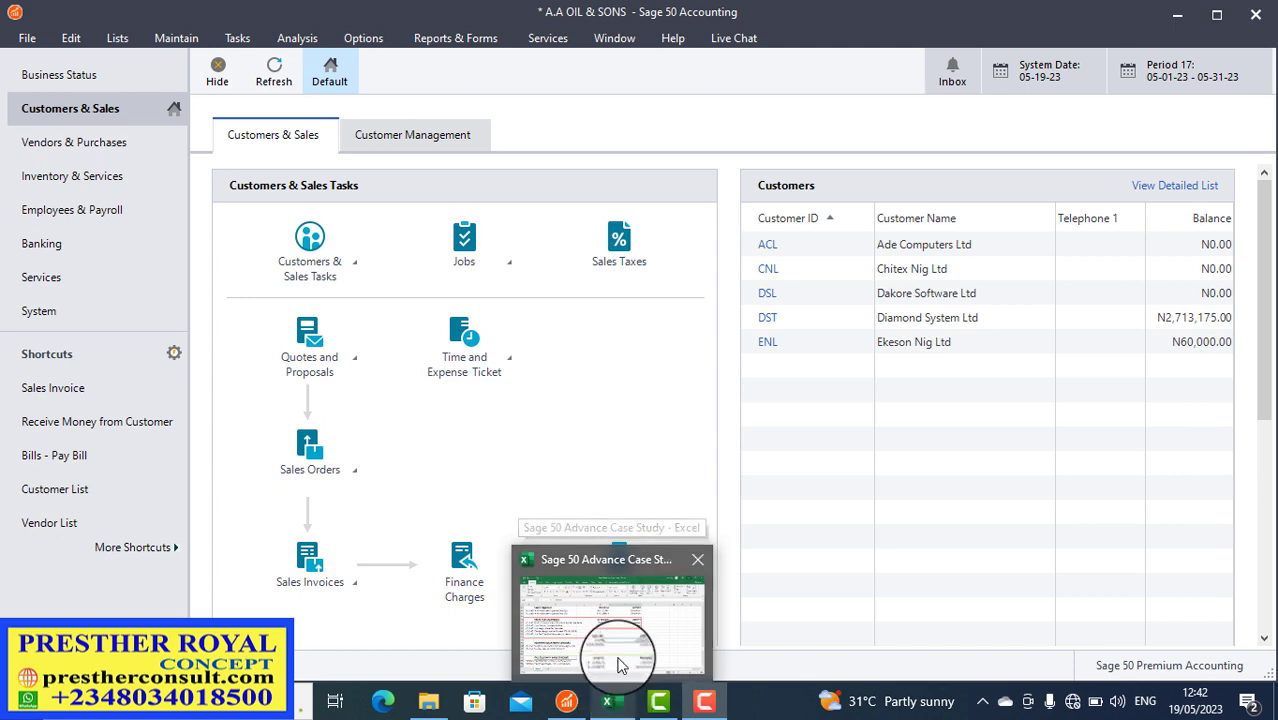
click(618, 664)
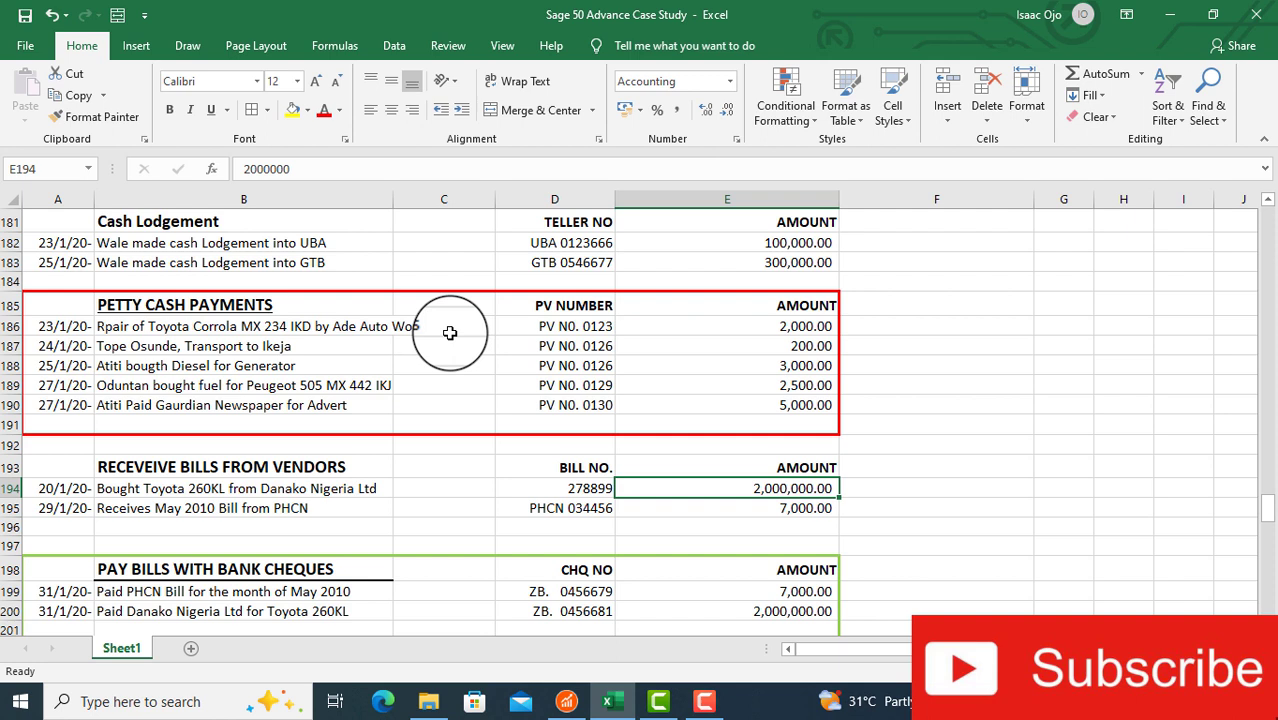
click(566, 704)
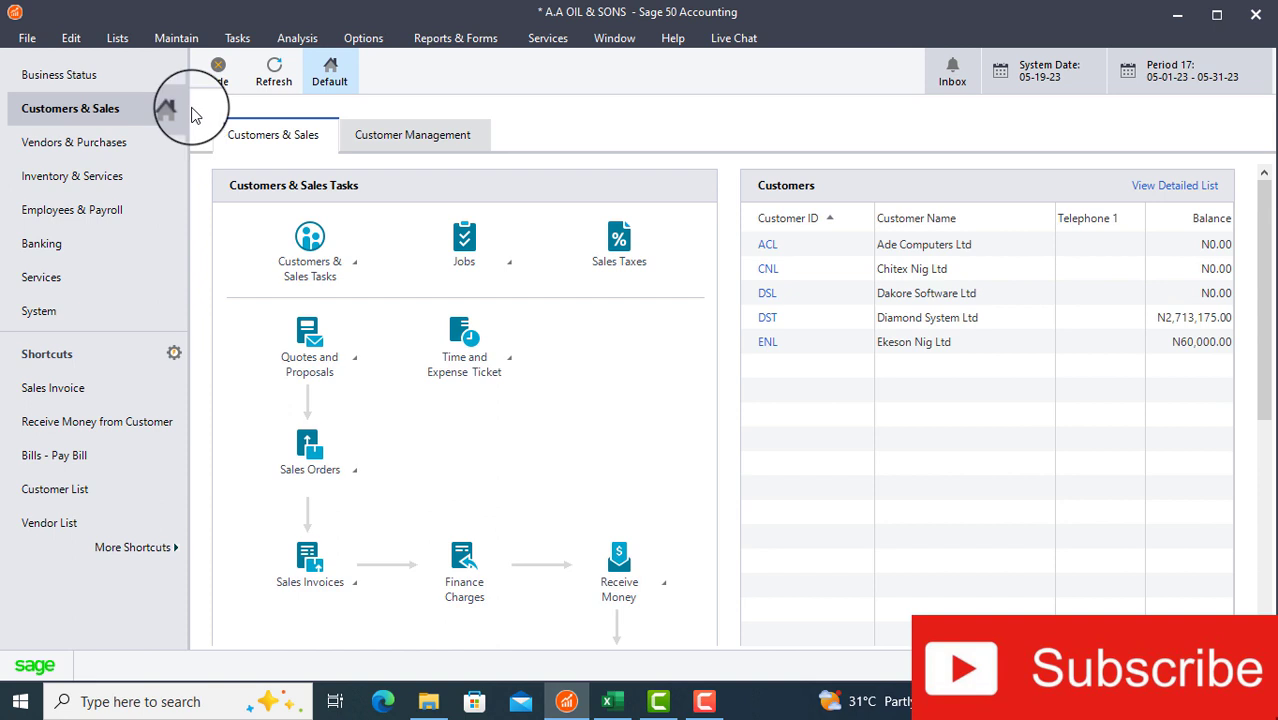
click(237, 39)
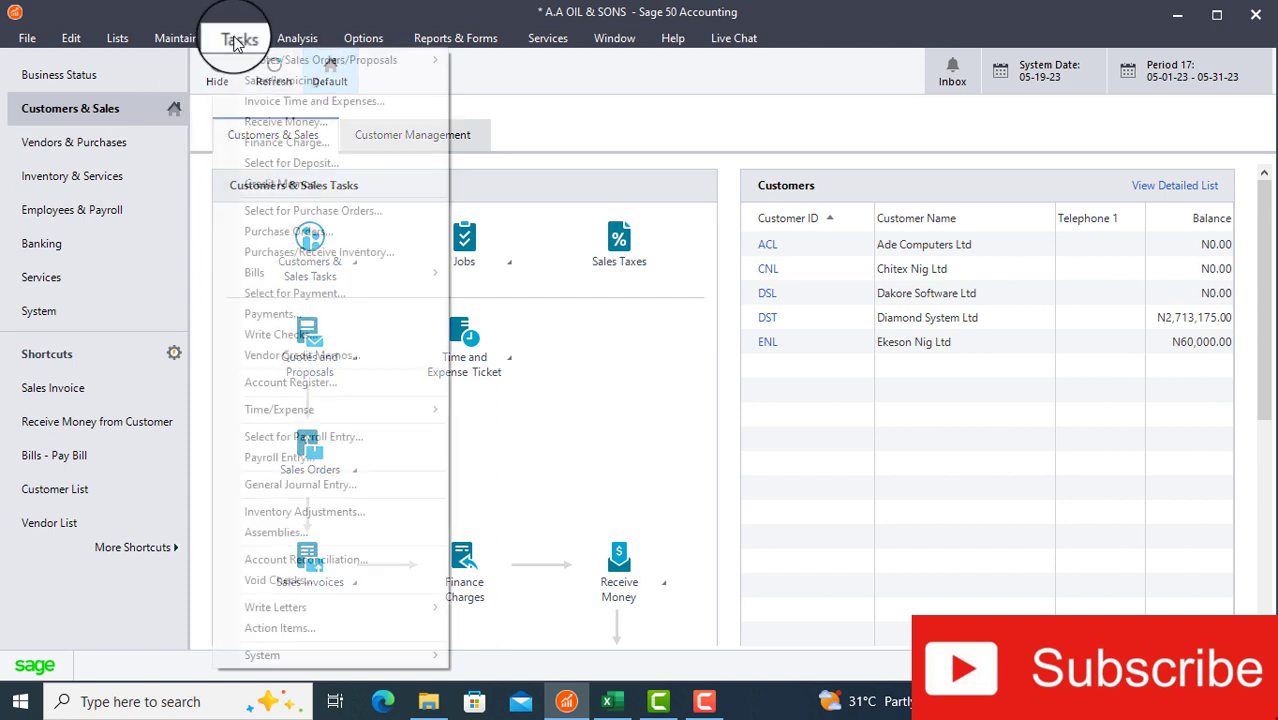
click(267, 316)
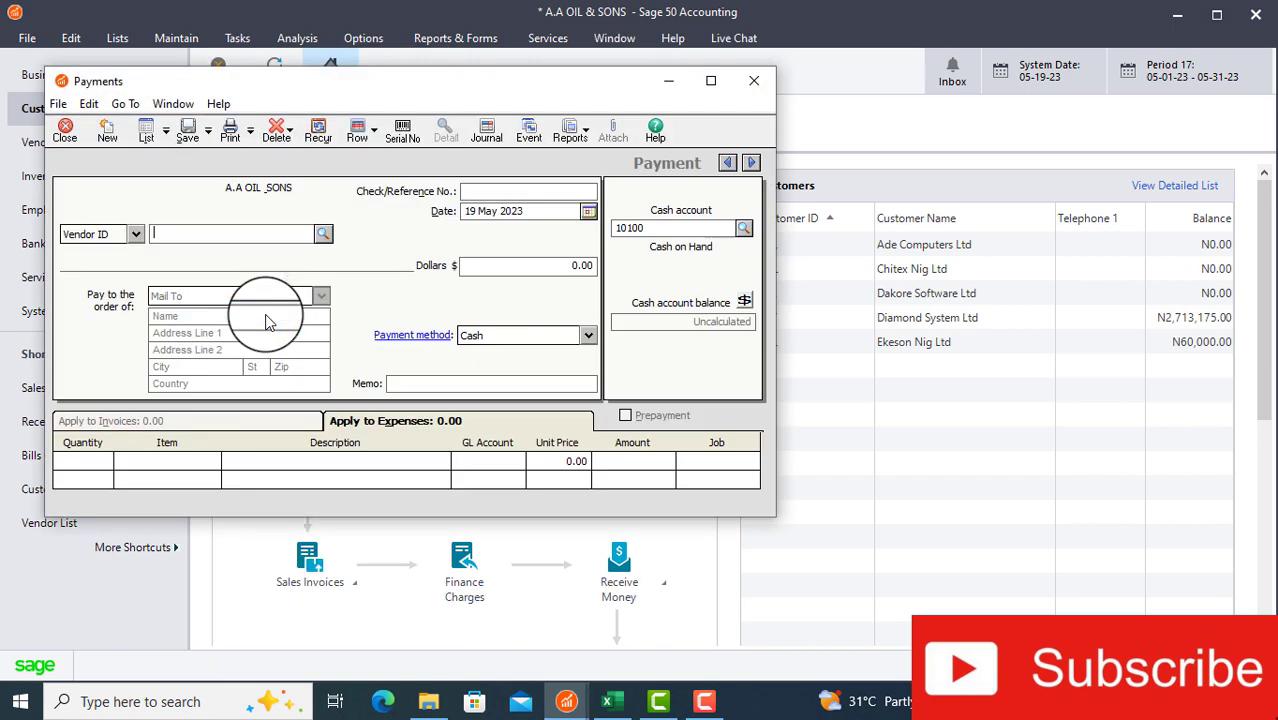
click(323, 236)
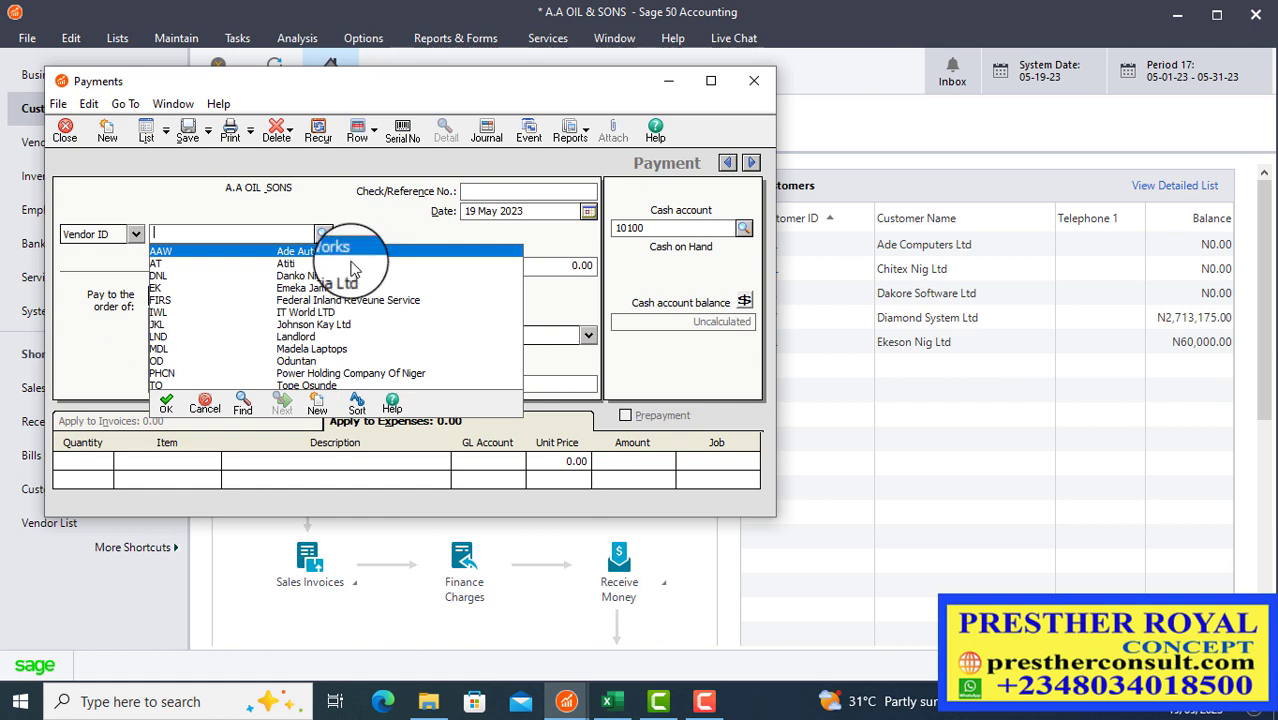
click(292, 255)
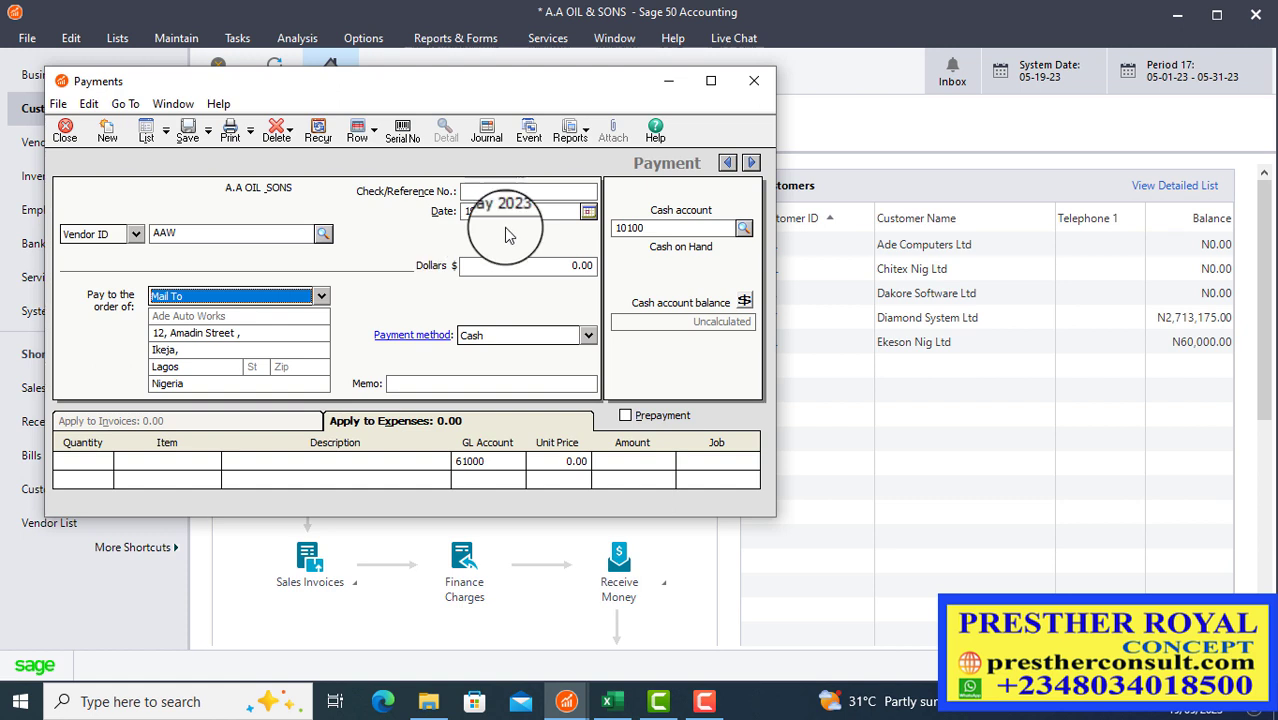
Copy the repair's voucher number from the Excel case study and enter PV N0. 0123 as the Sage 50 payment's check/reference number
click(517, 194)
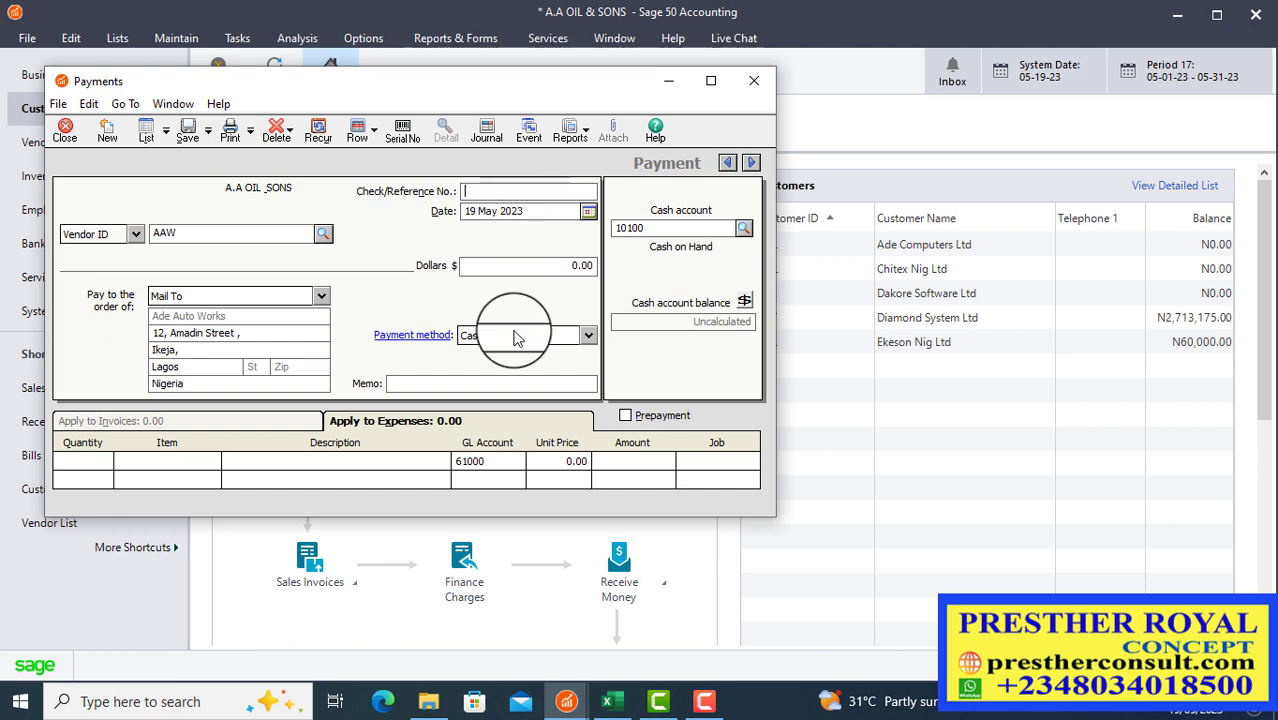
click(608, 700)
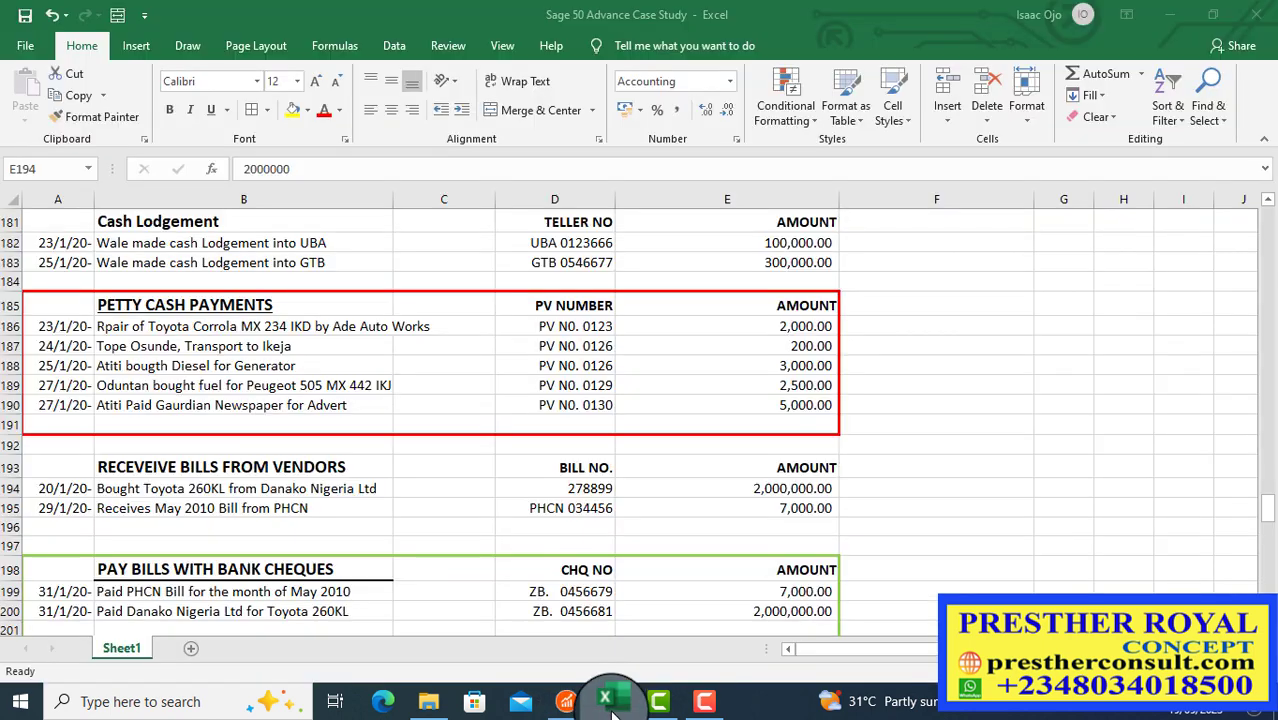
click(596, 327)
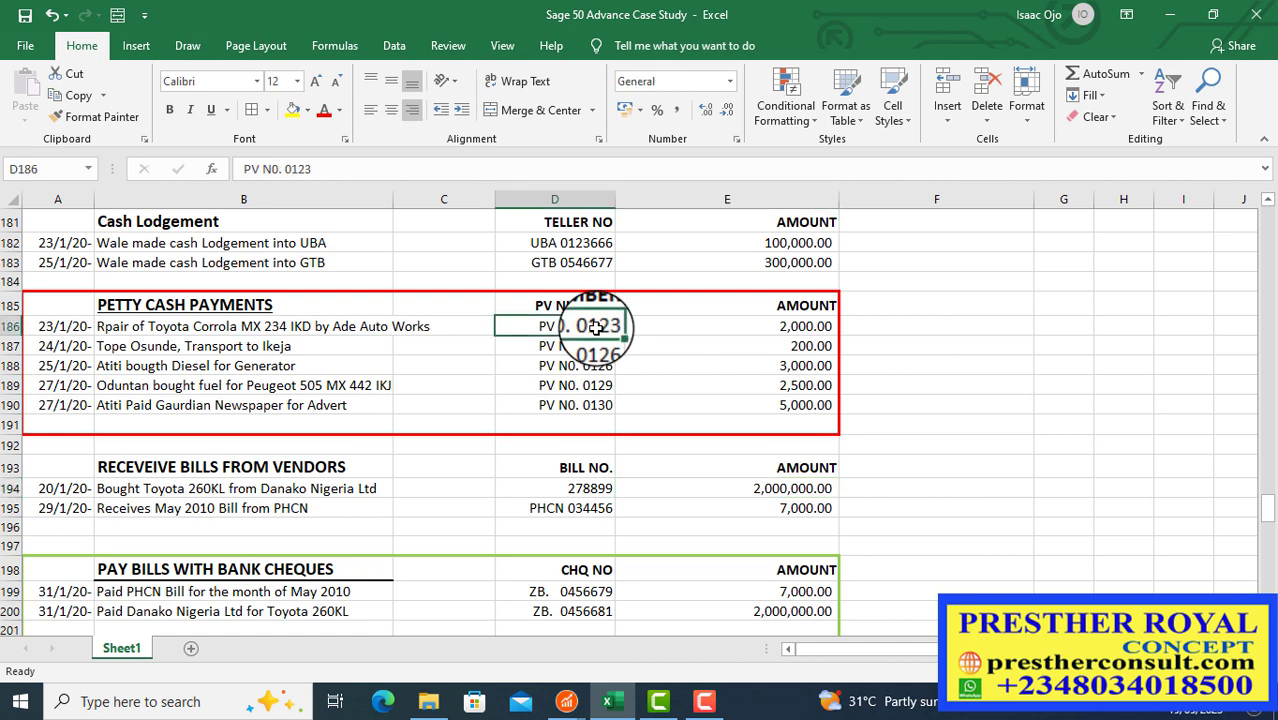
key(ctrl+c)
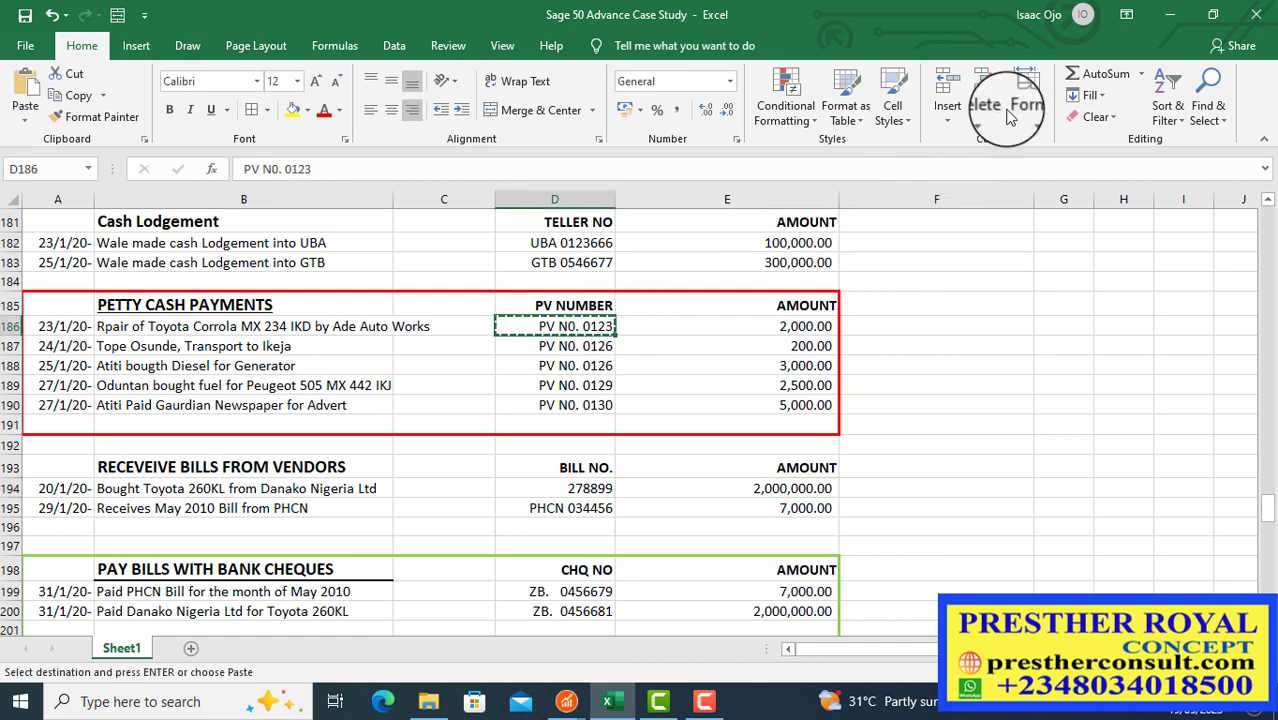
click(565, 703)
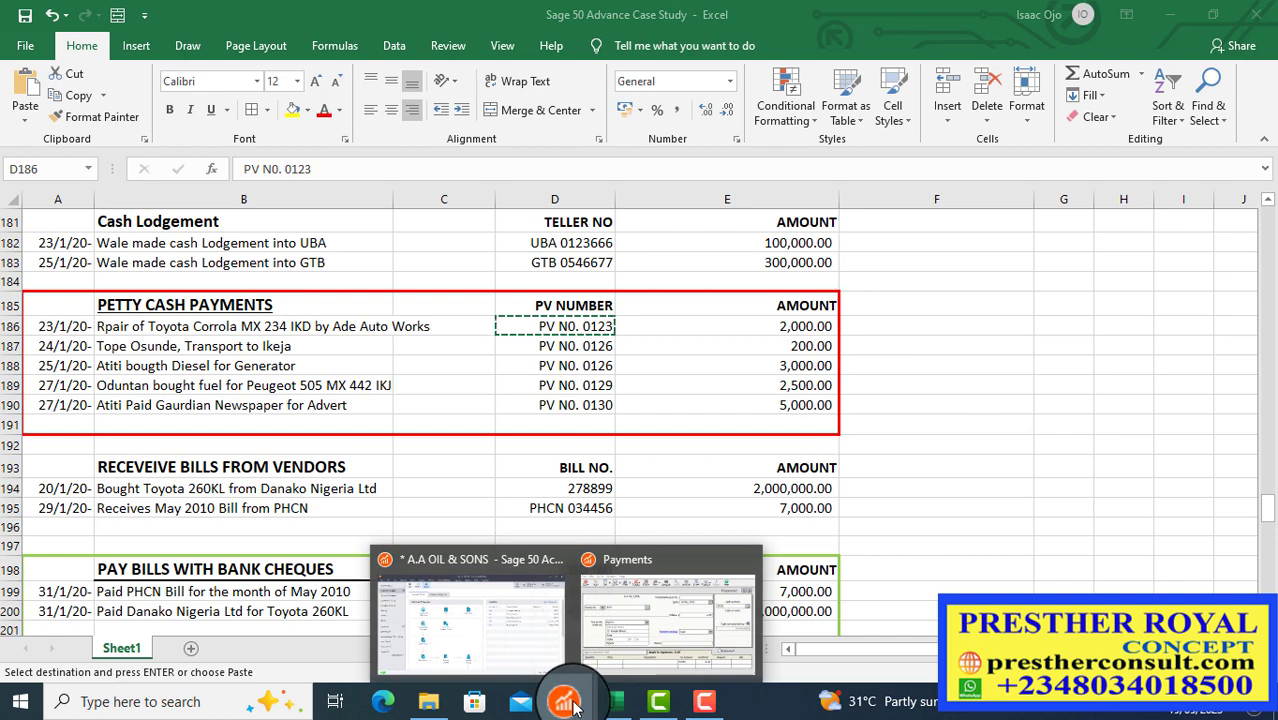
click(608, 705)
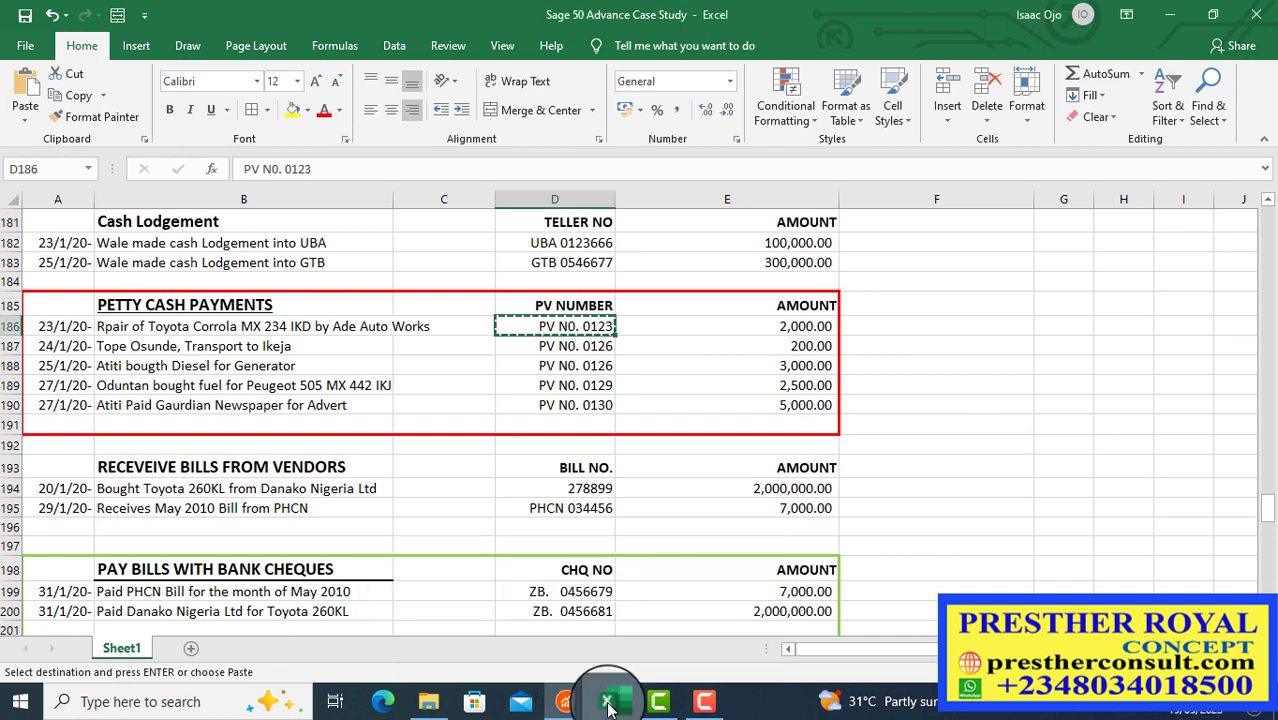
click(565, 703)
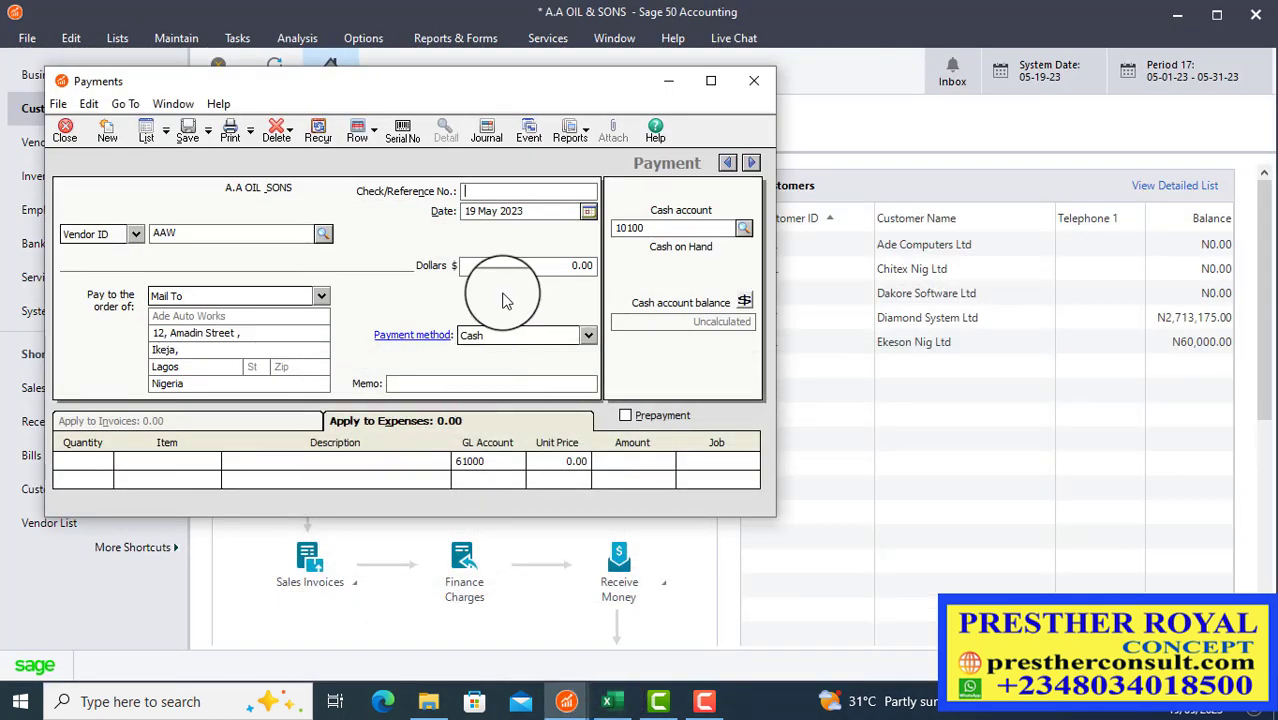
text(PV N0. 0123)
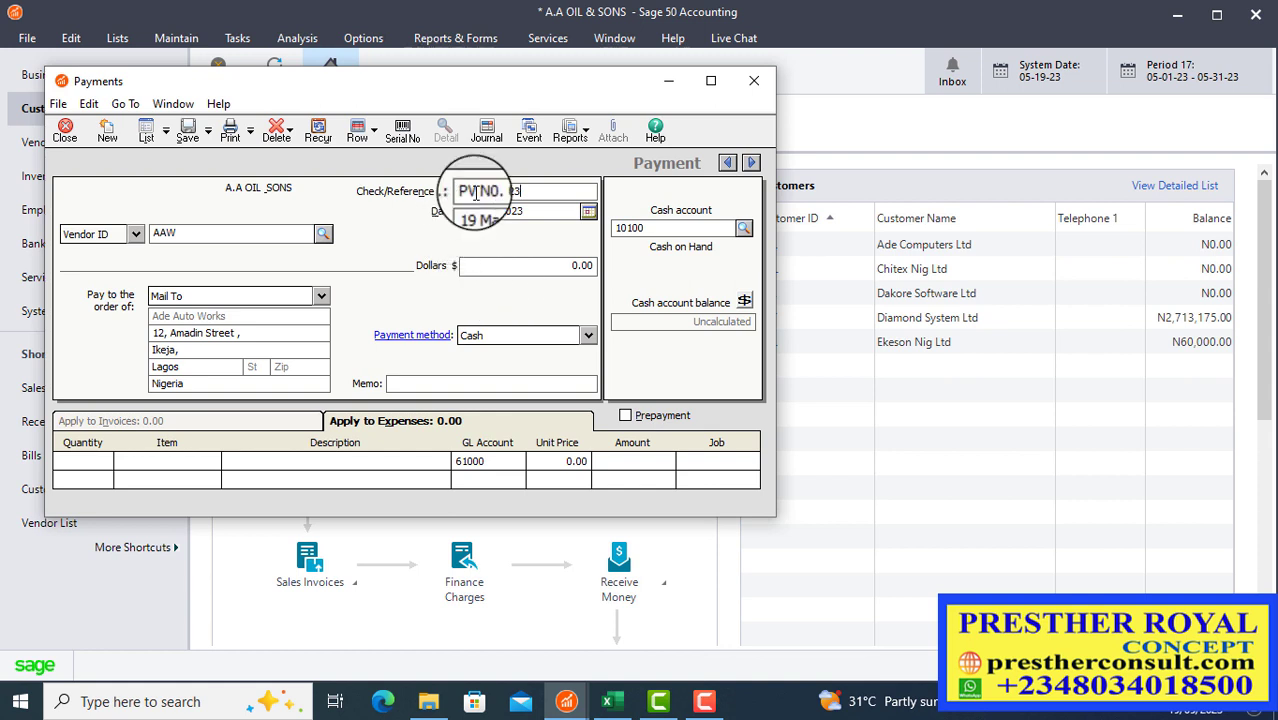
click(507, 194)
key(BackSpace)
key(BackSpace)
key(BackSpace)
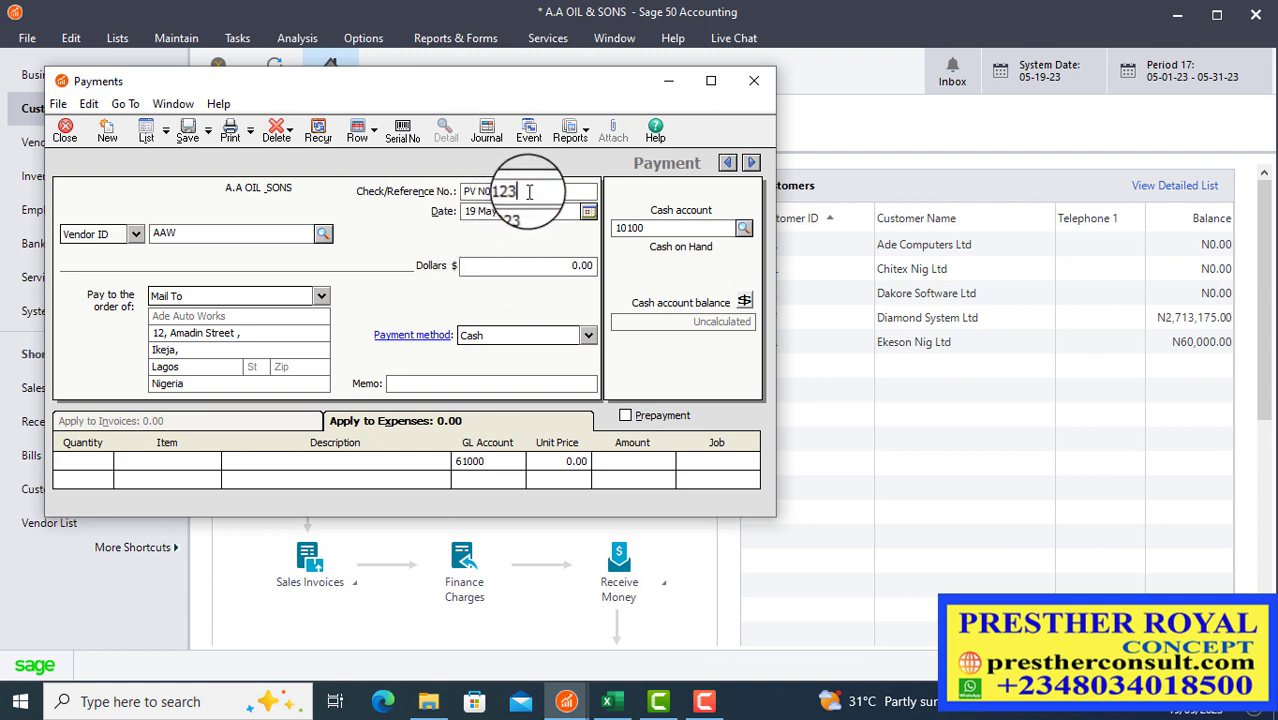
Set the payment date to 19 May 2023 and the cash account to 10000 Petty Cash
click(590, 212)
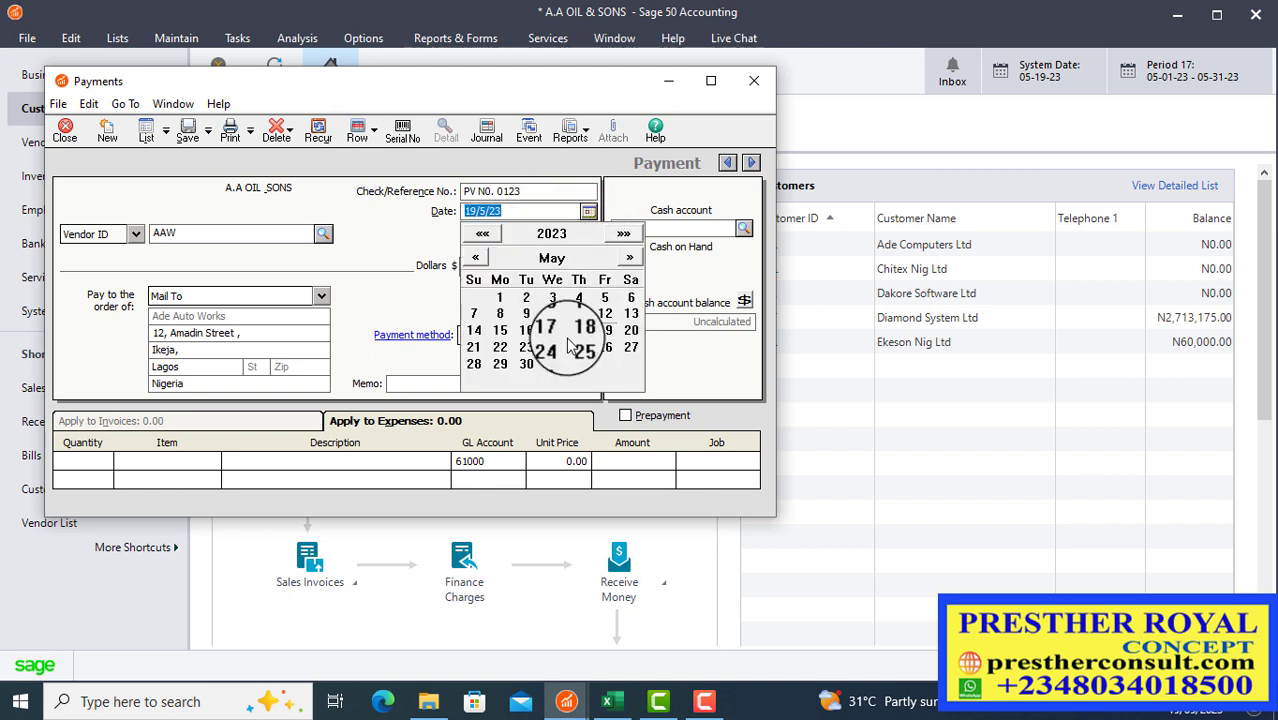
click(604, 330)
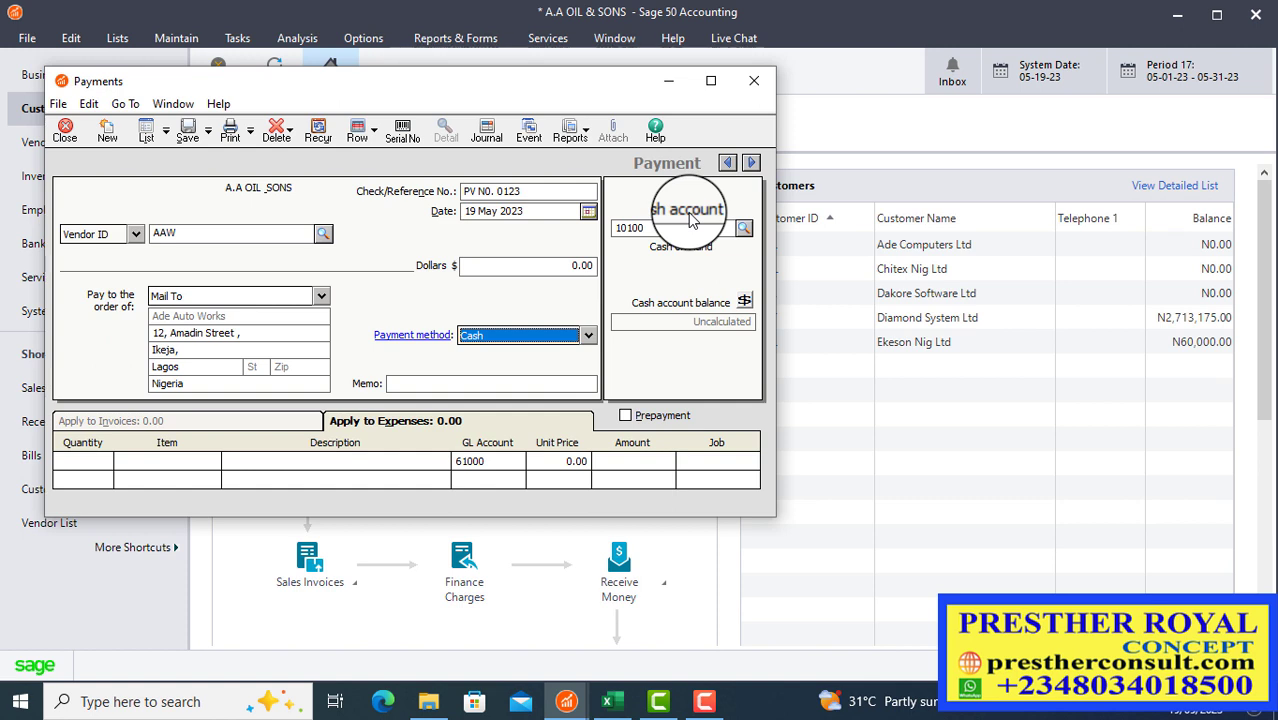
click(744, 228)
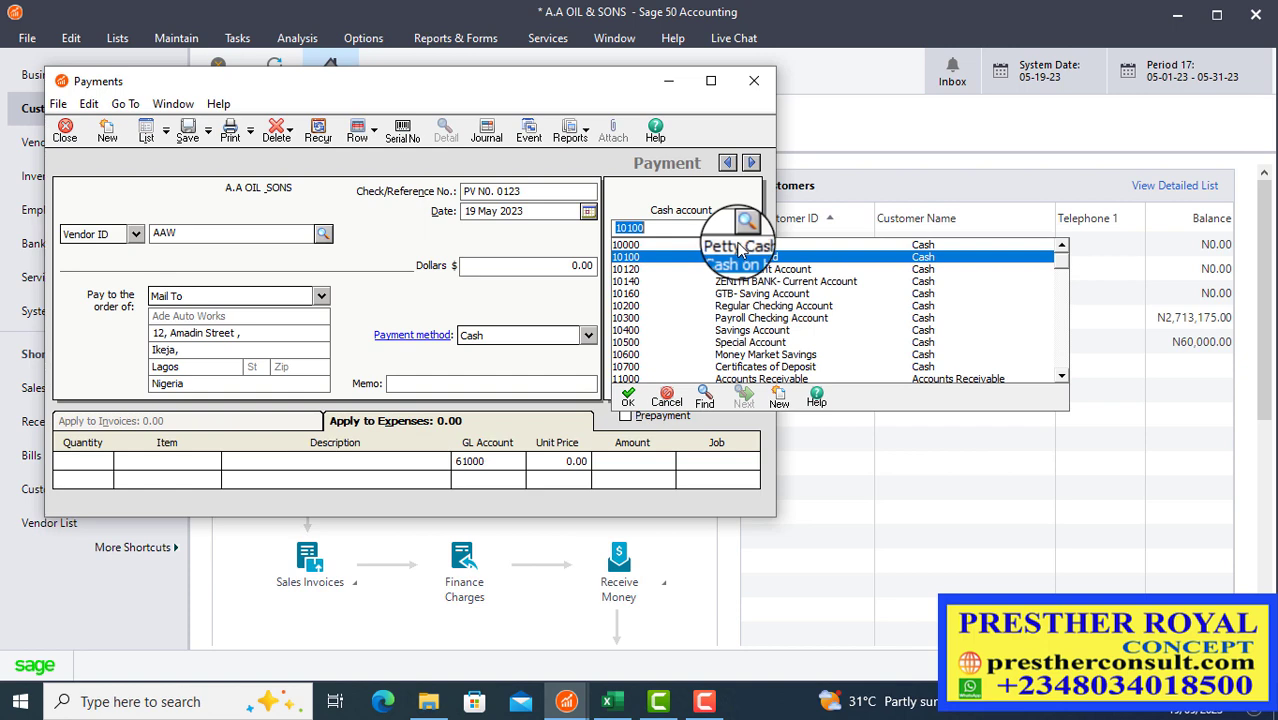
click(739, 246)
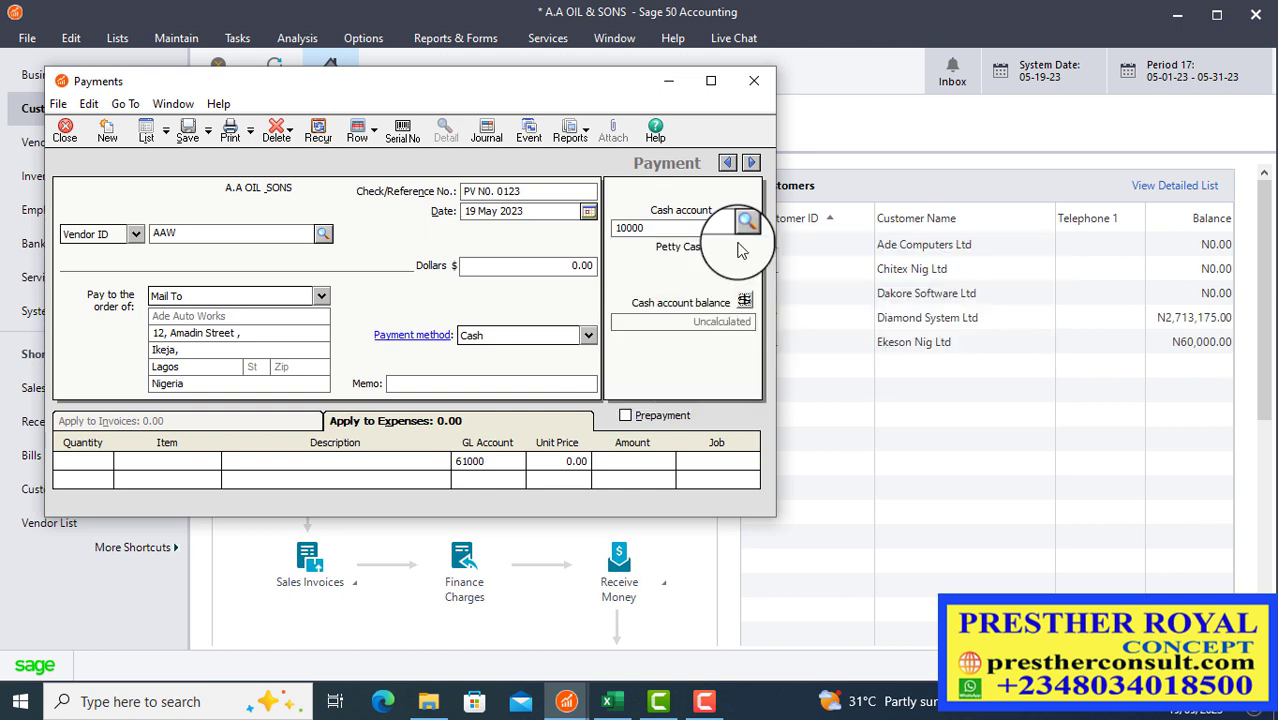
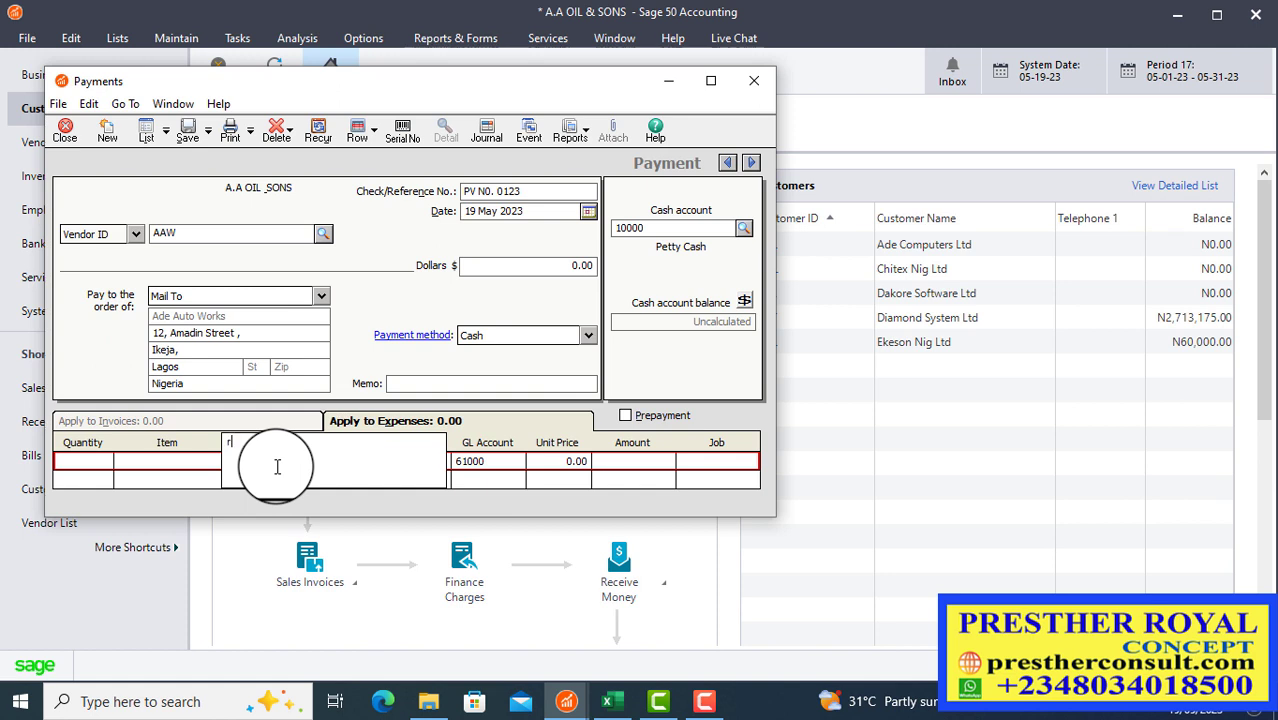
Enter "Repair of Toyota Corolla" as the description of the first expense line
text(epair of)
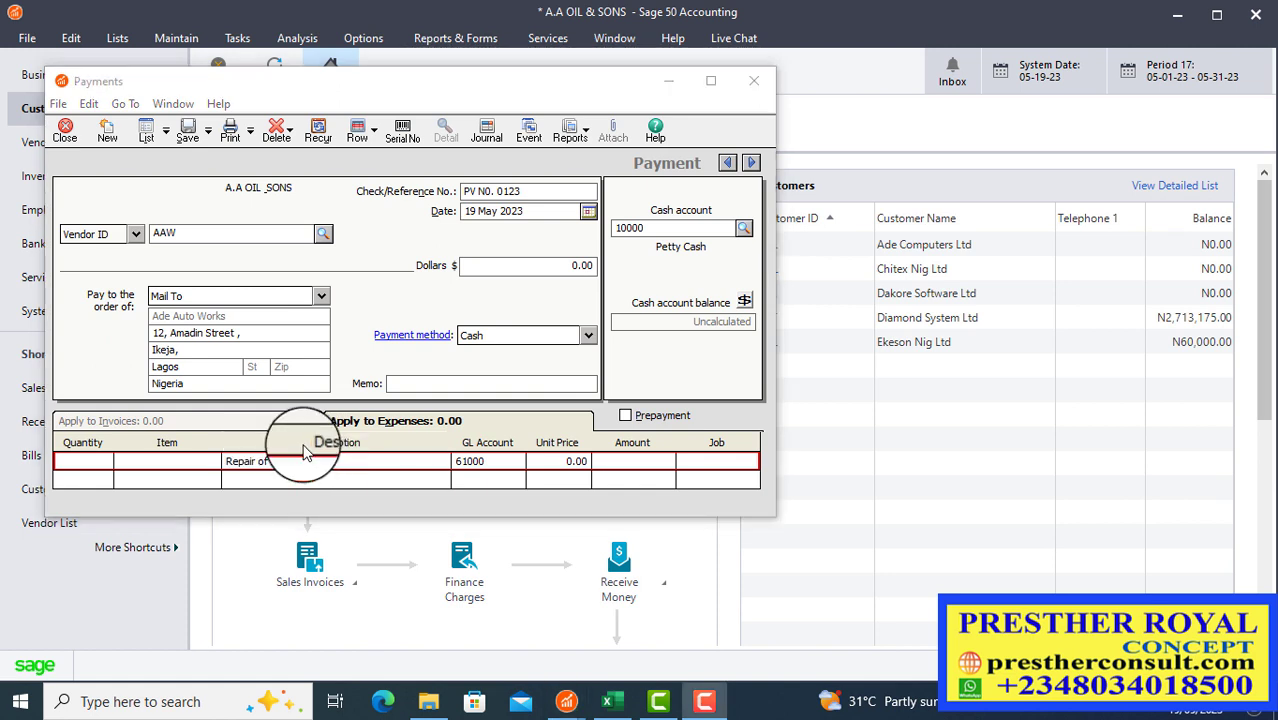
key(ctrl+a)
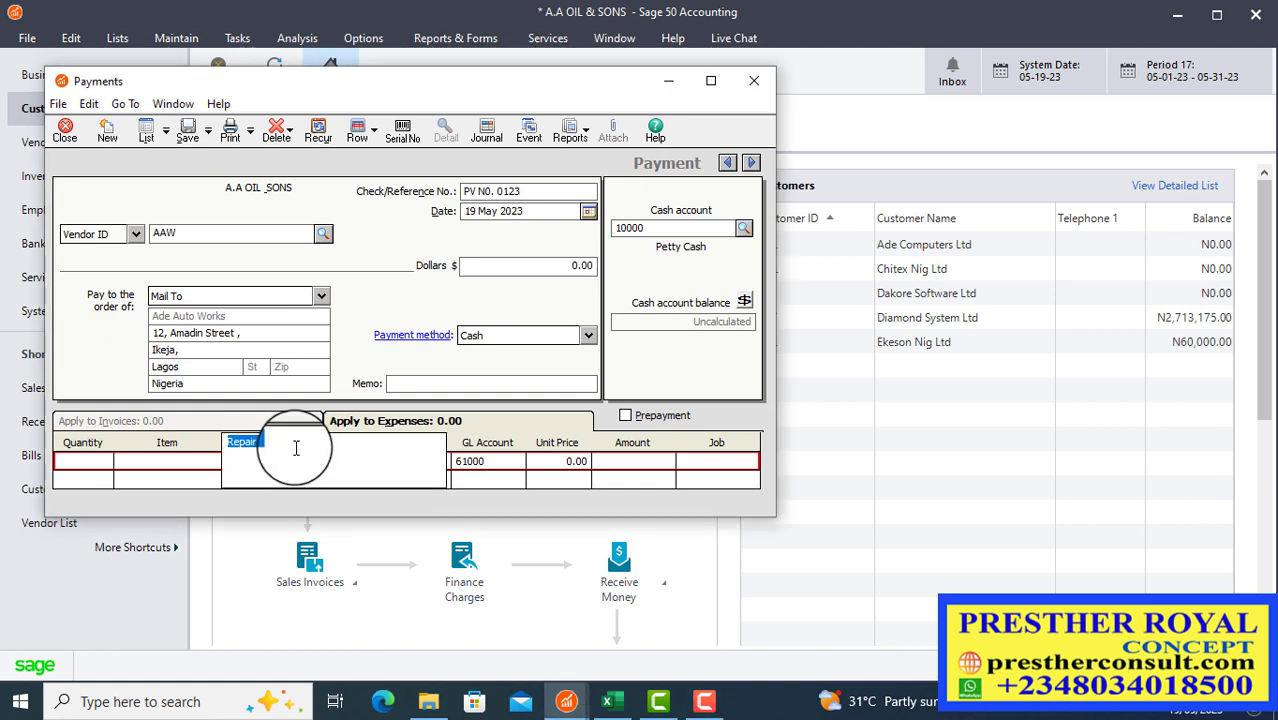
key(End)
key(BackSpace)
key(BackSpace)
key(BackSpace)
text(Toyot)
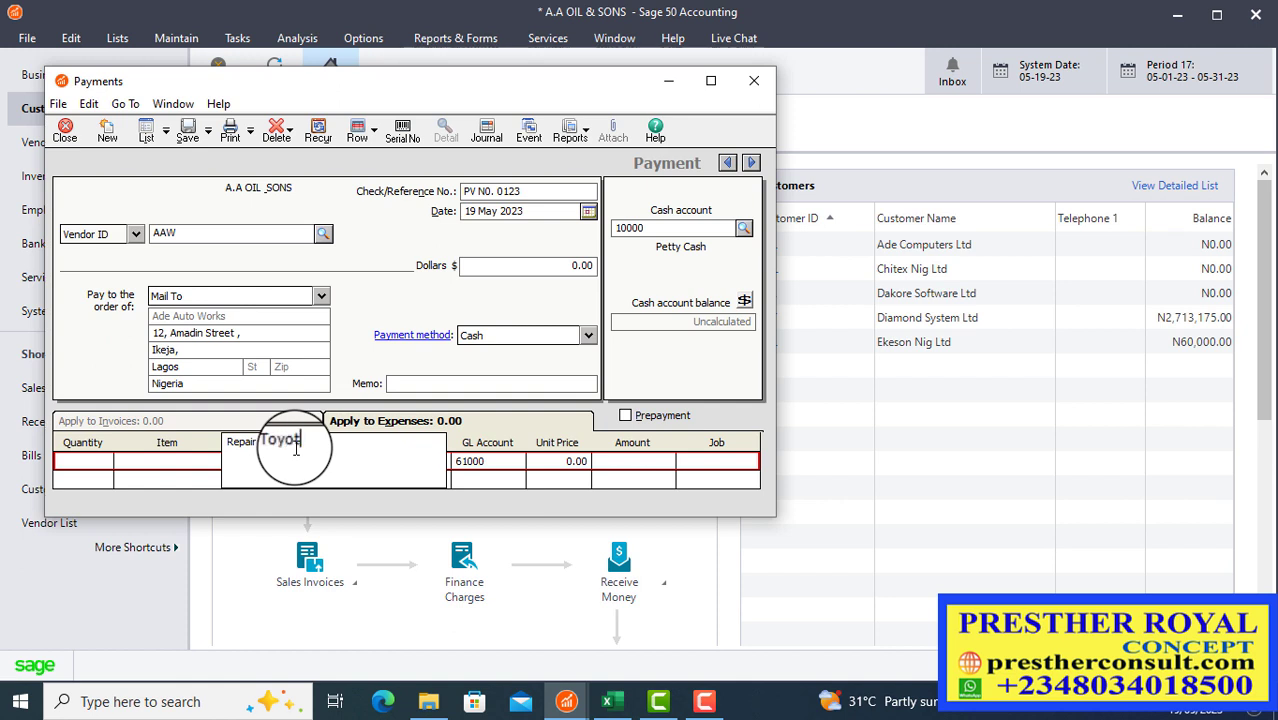
text(a C)
text(rolla)
Check the repair entry in the Excel case study, and add "MX 234 IKD" to the expense line's description in Sage 50
click(612, 703)
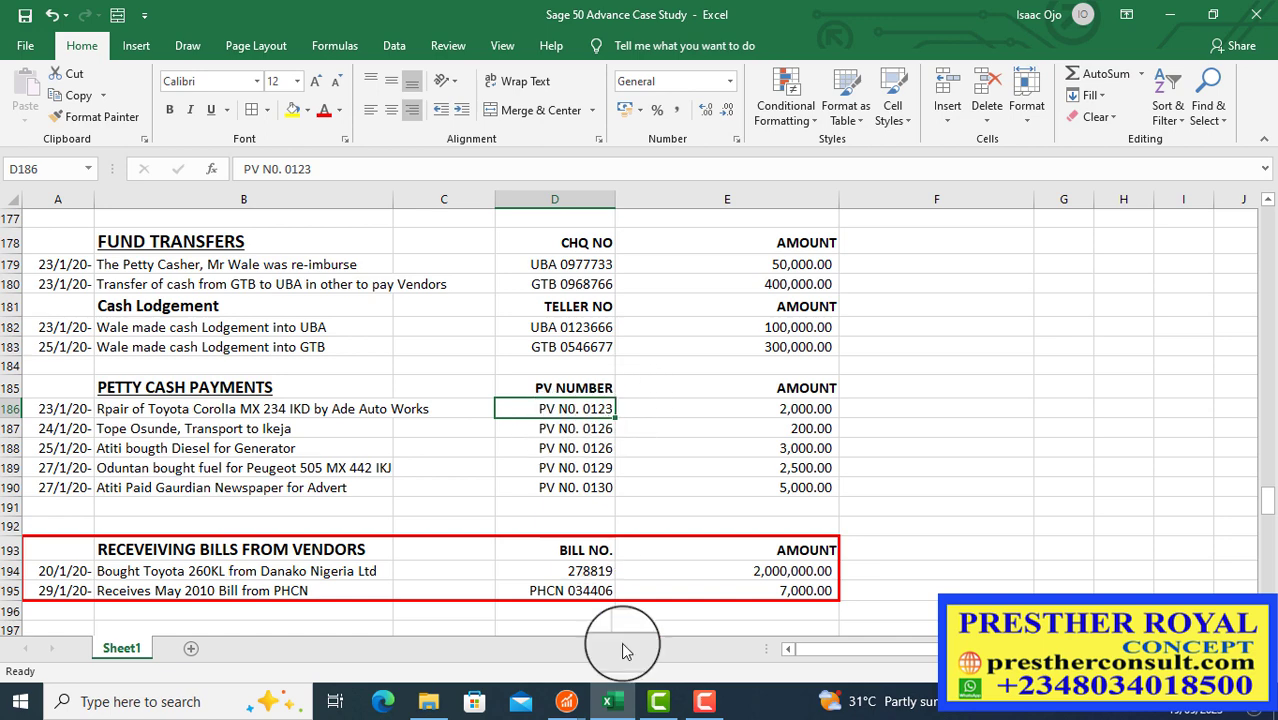
click(620, 705)
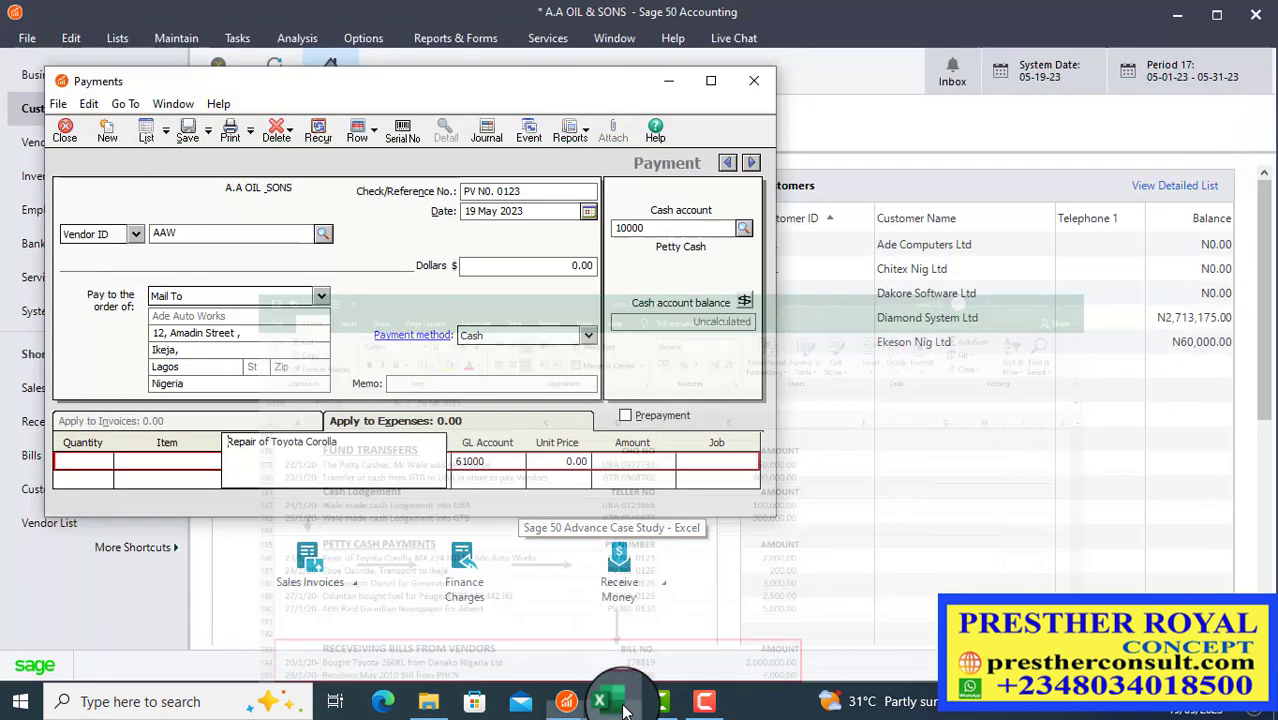
click(360, 445)
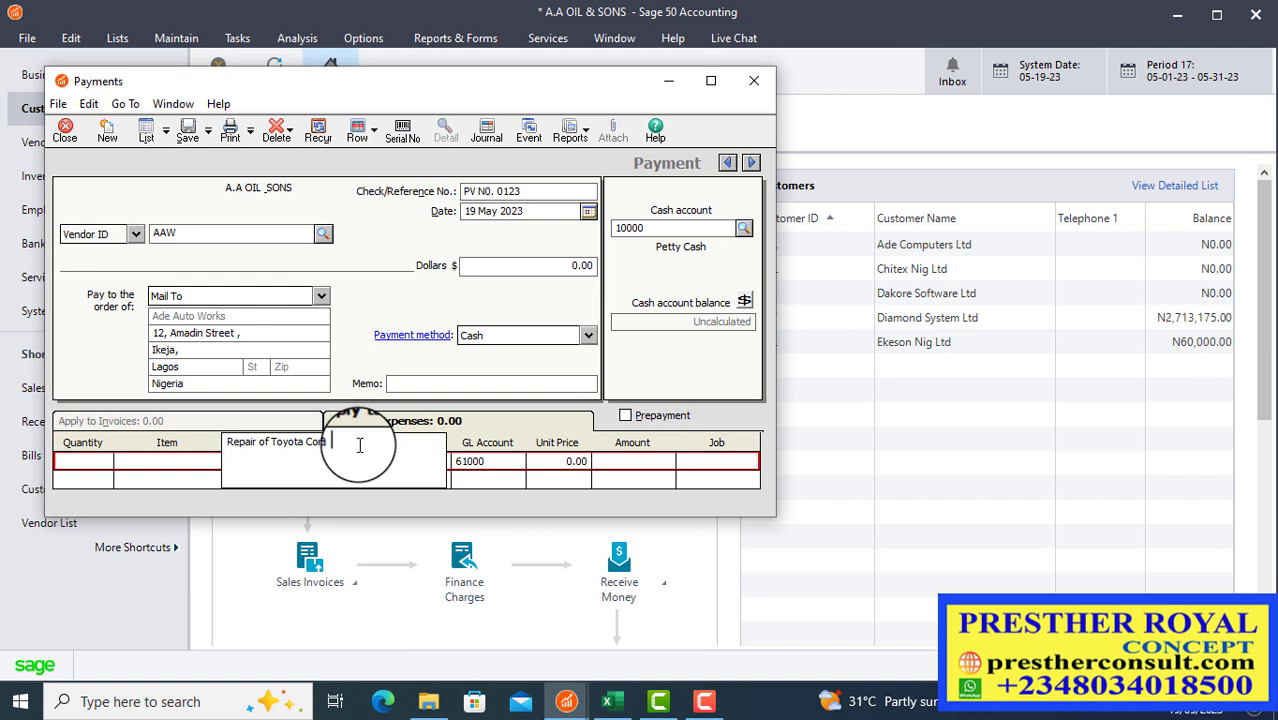
text(MX)
text( 234)
text(1)
text(KD)
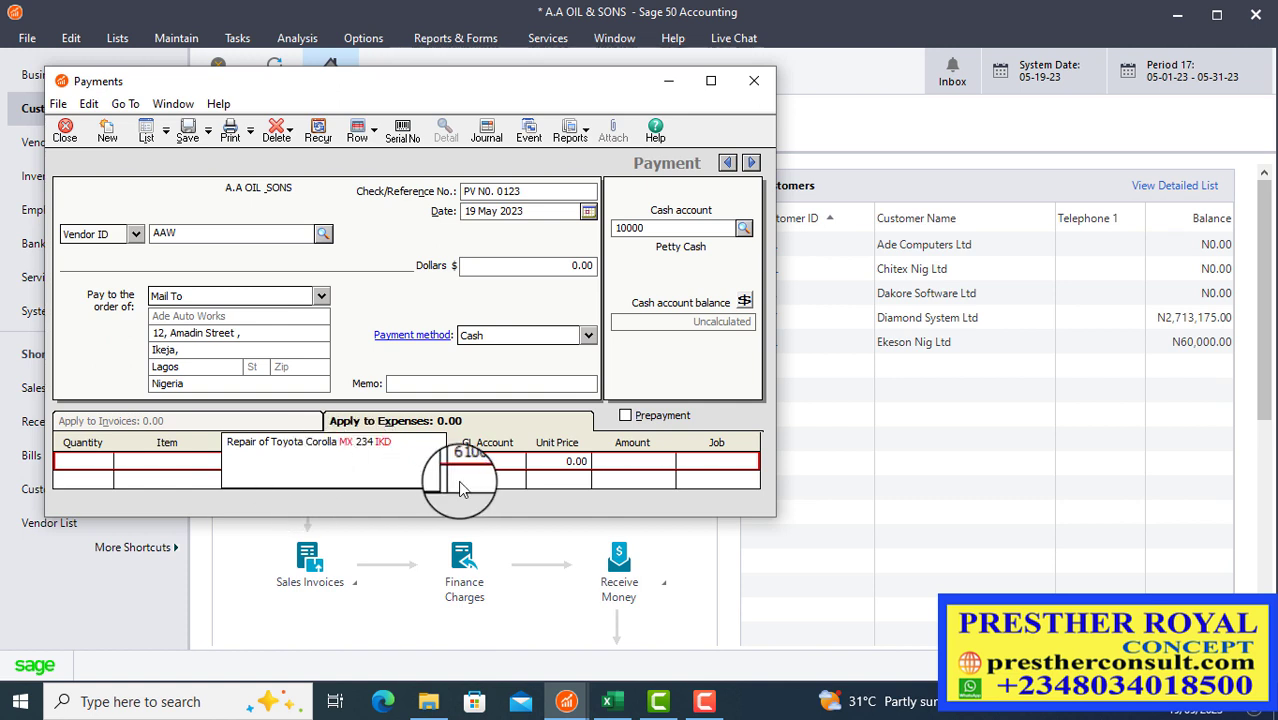
Assign the general ledger account 61000 Motor Veh MTC Expenses to the repair expense line
click(472, 461)
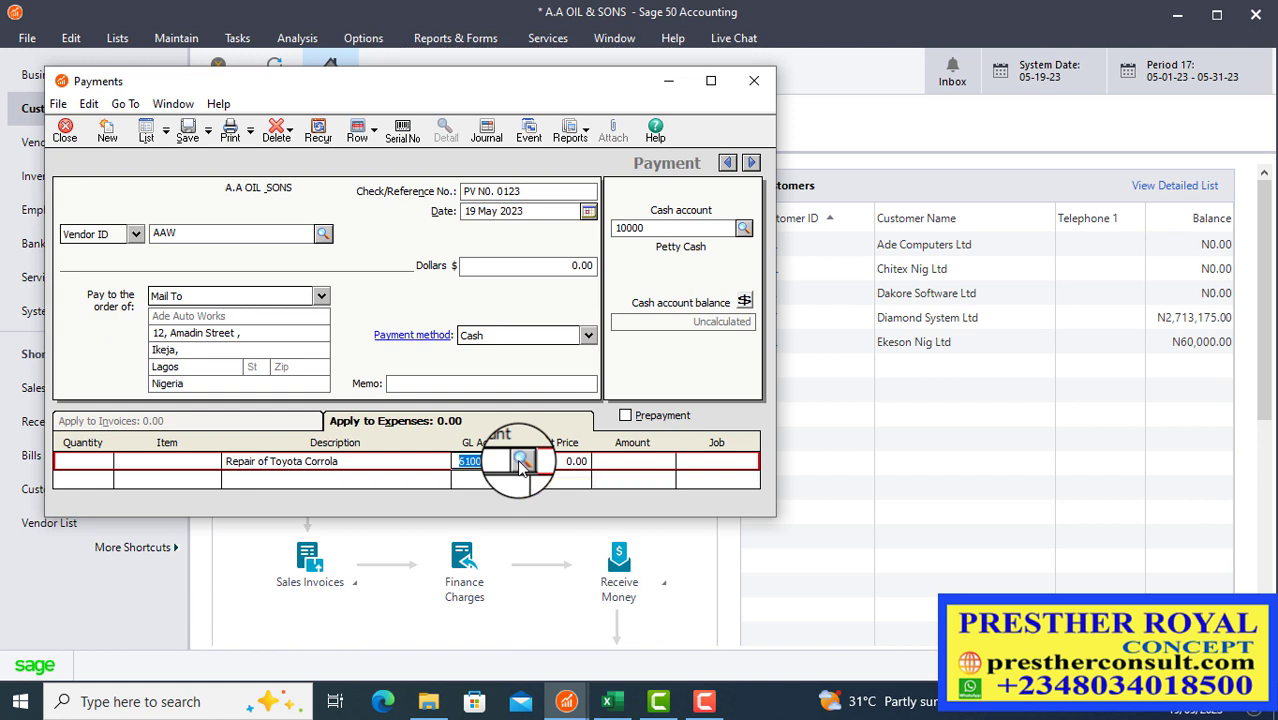
click(521, 460)
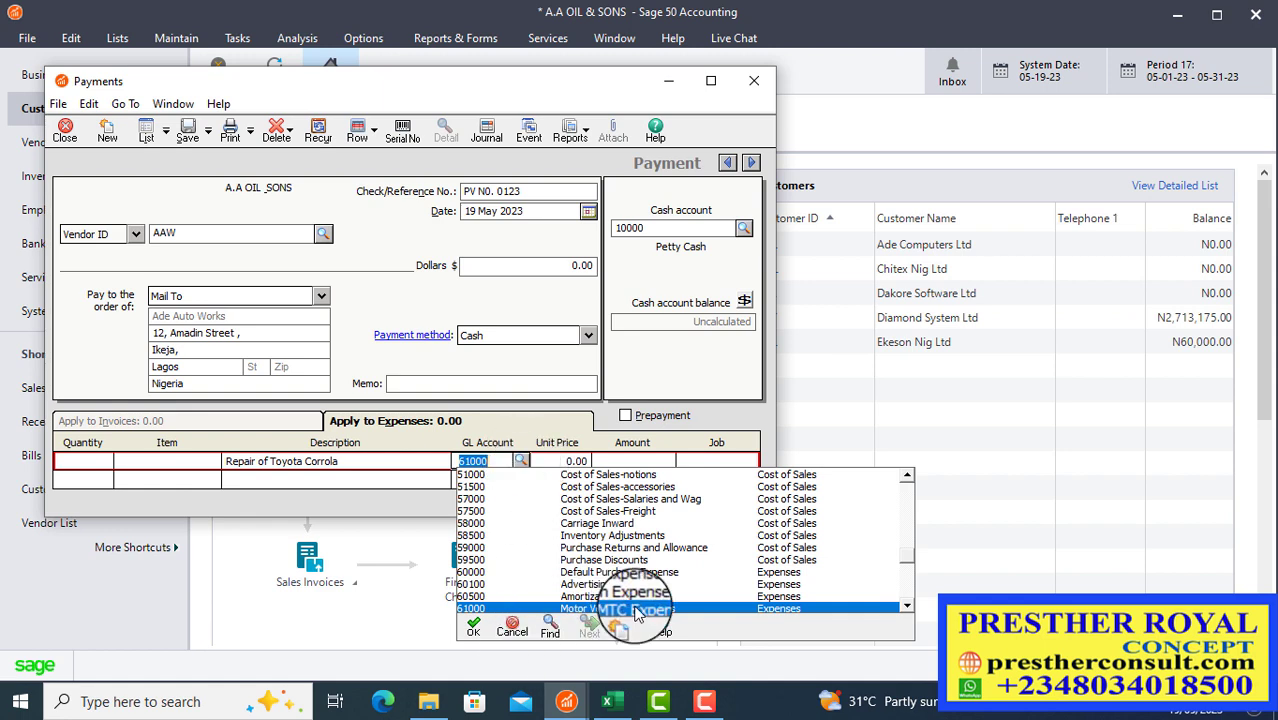
click(907, 607)
click(907, 607)
click(907, 607)
click(907, 607)
click(907, 607)
click(907, 607)
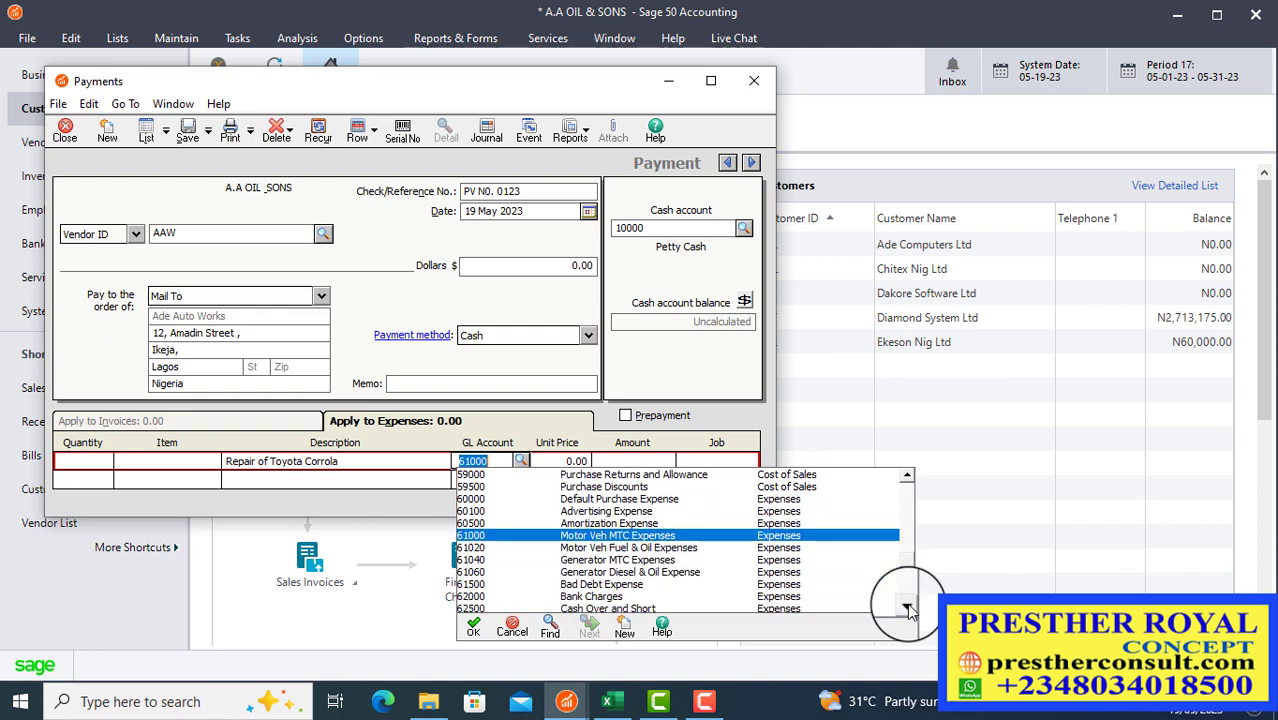
click(907, 607)
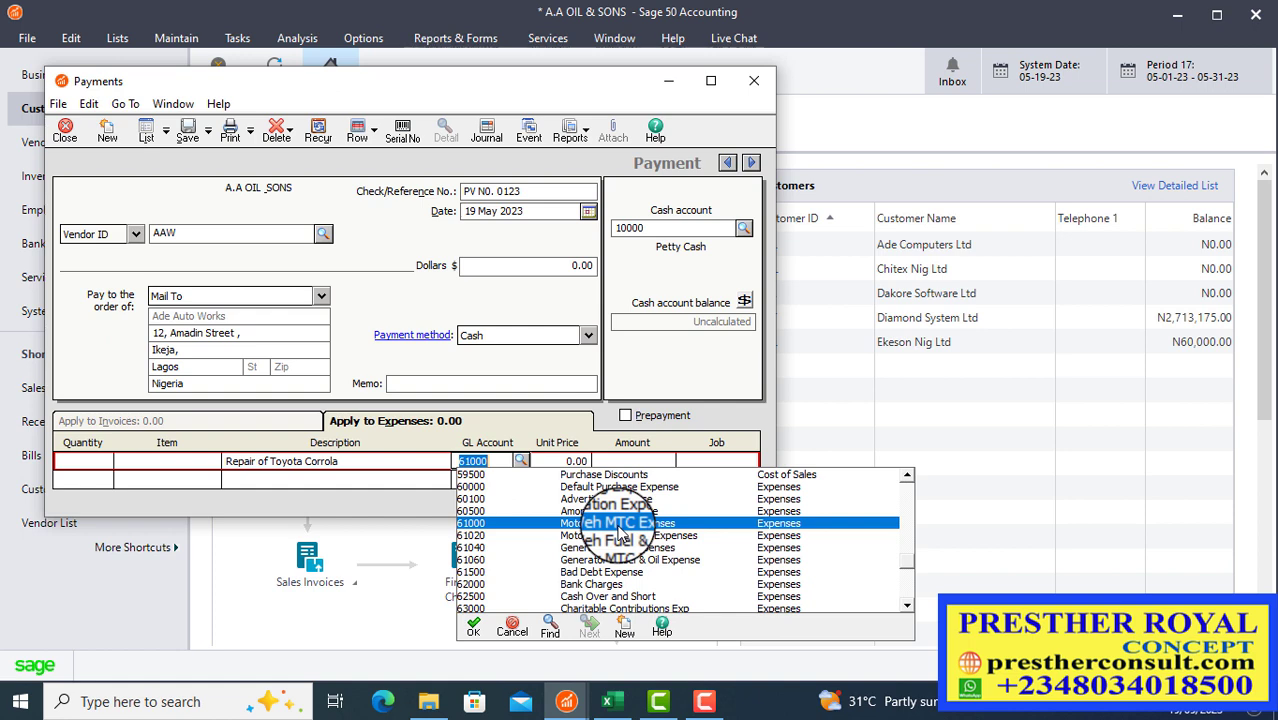
key(Return)
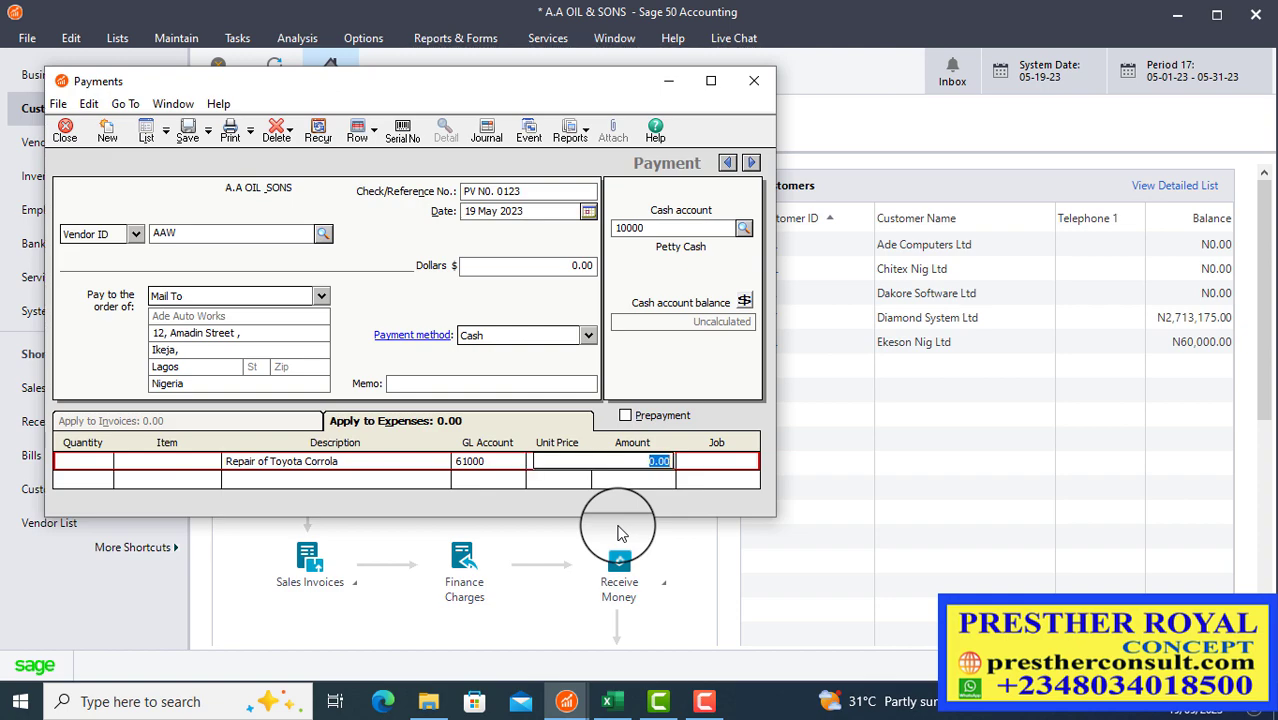
Check the repair amount in the Excel case study, and set the repair expense line's amount to 2000 in Sage 50
click(607, 703)
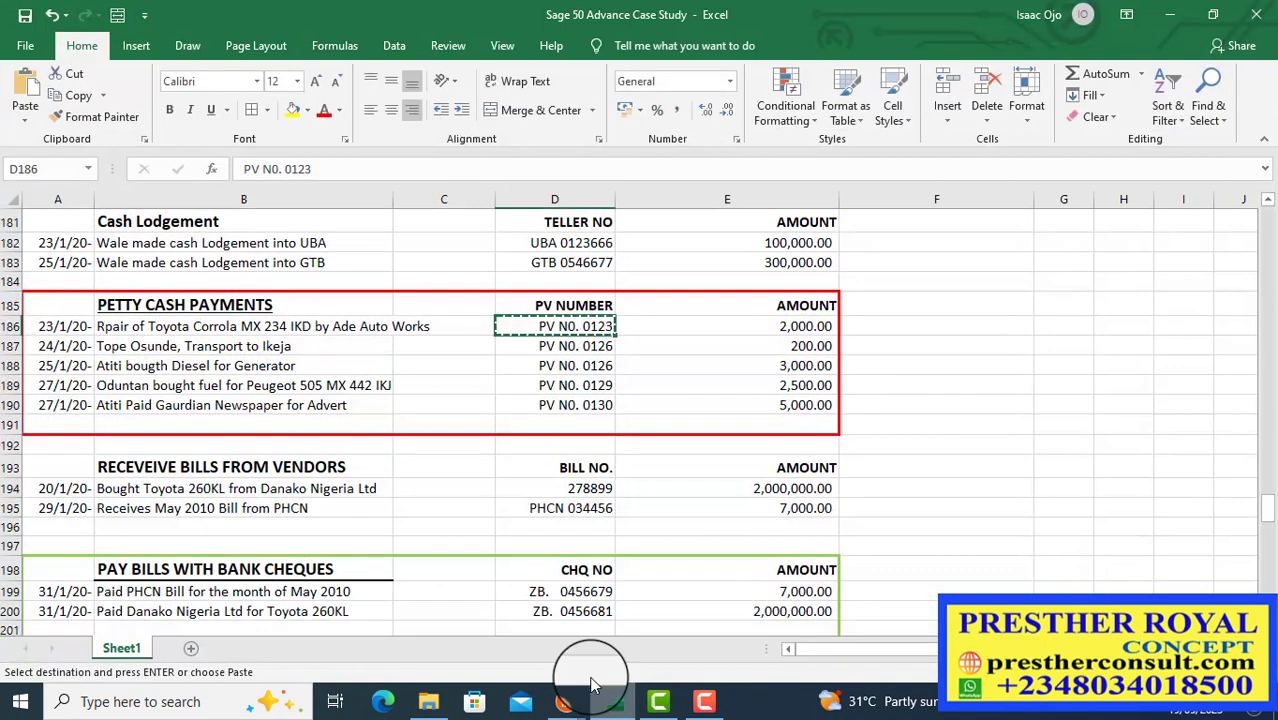
click(783, 322)
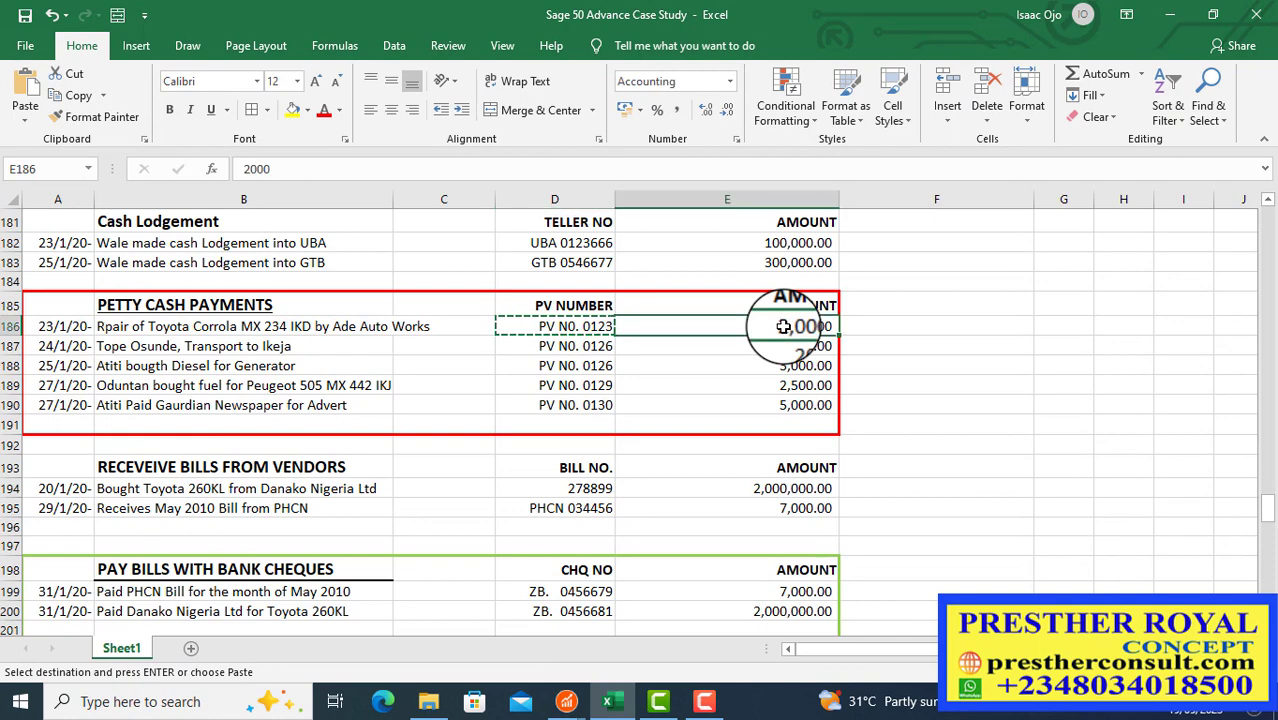
click(607, 701)
click(658, 462)
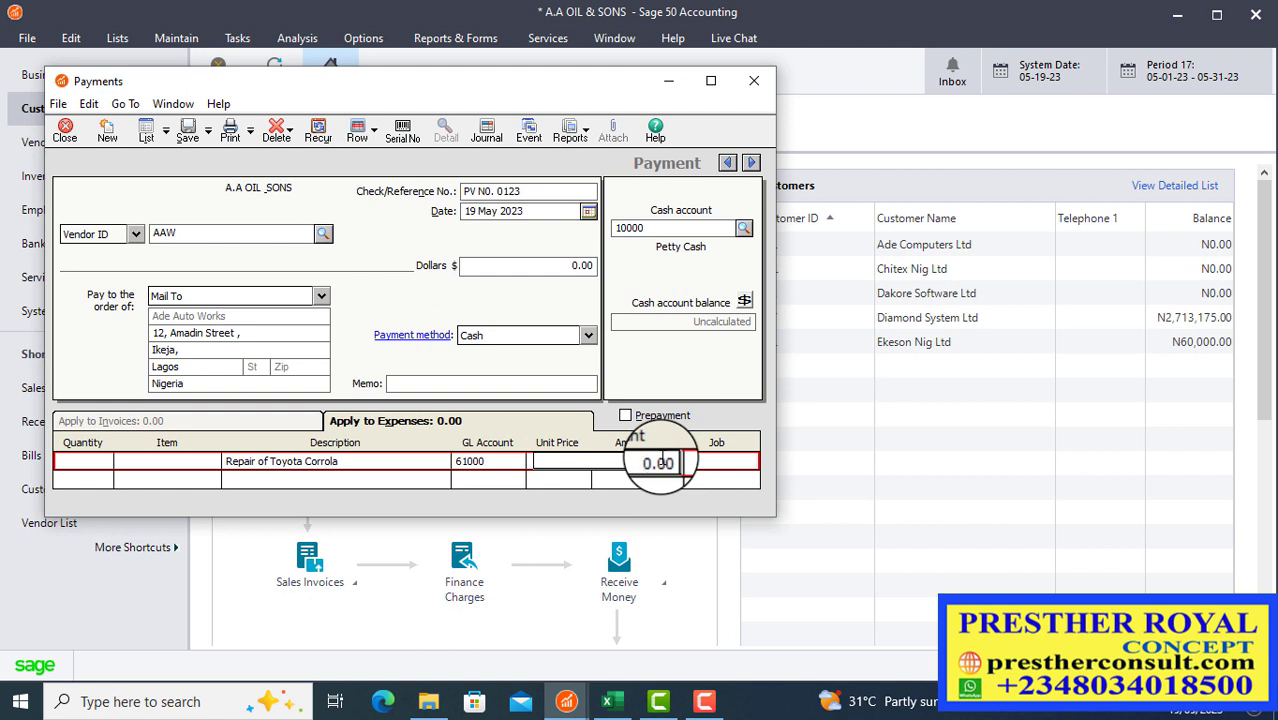
key(BackSpace)
key(BackSpace)
key(BackSpace)
key(BackSpace)
text(2000)
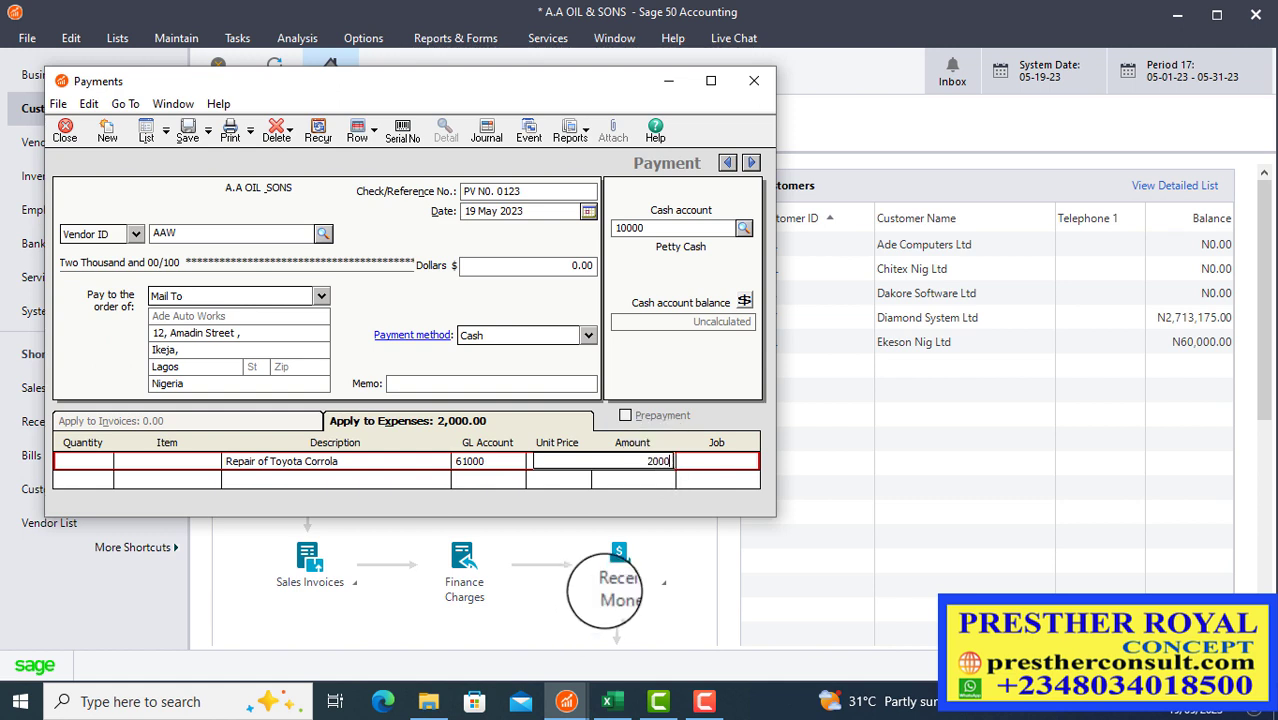
key(Tab)
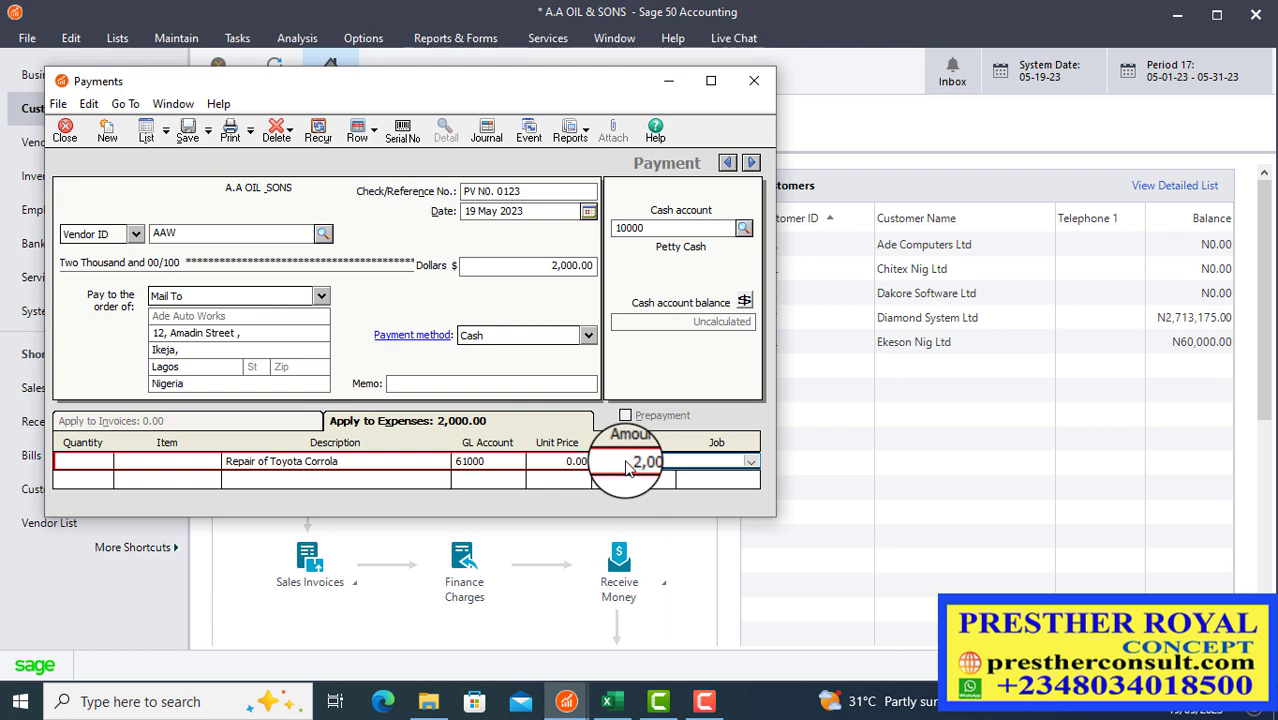
Start a second expense line on the payment with the description "Fuel"
key(Tab)
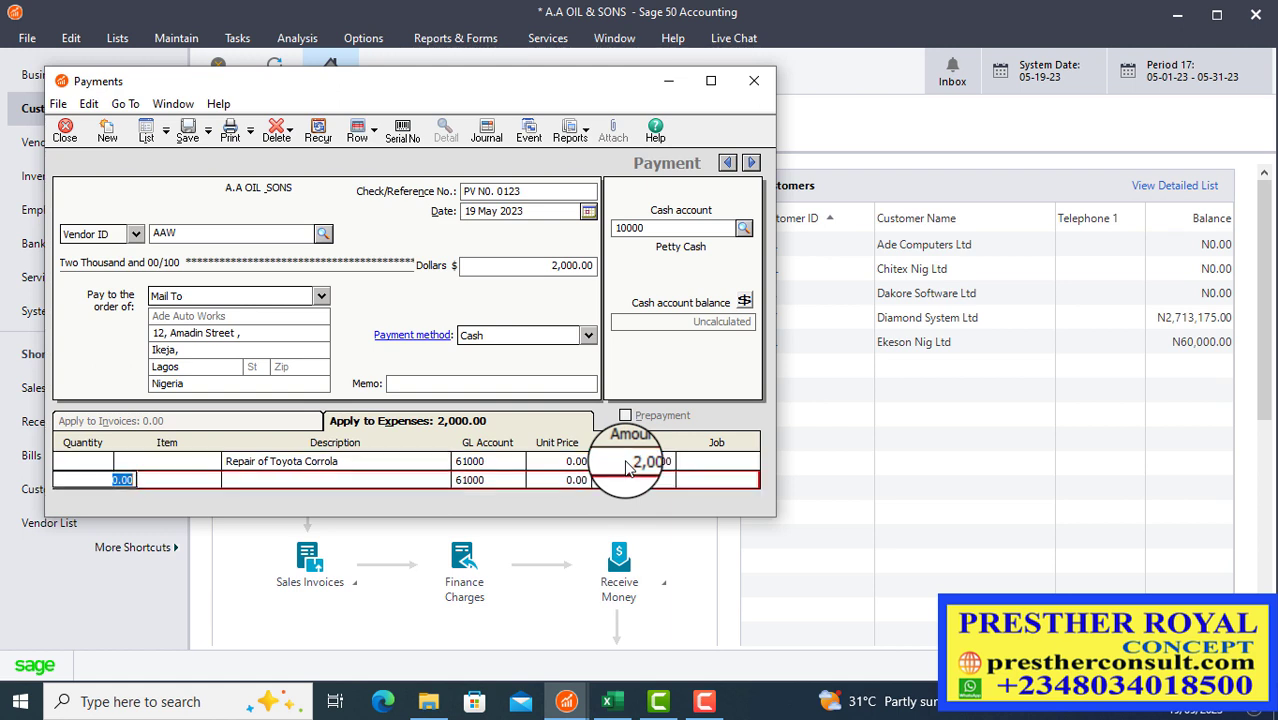
key(Tab)
key(Tab)
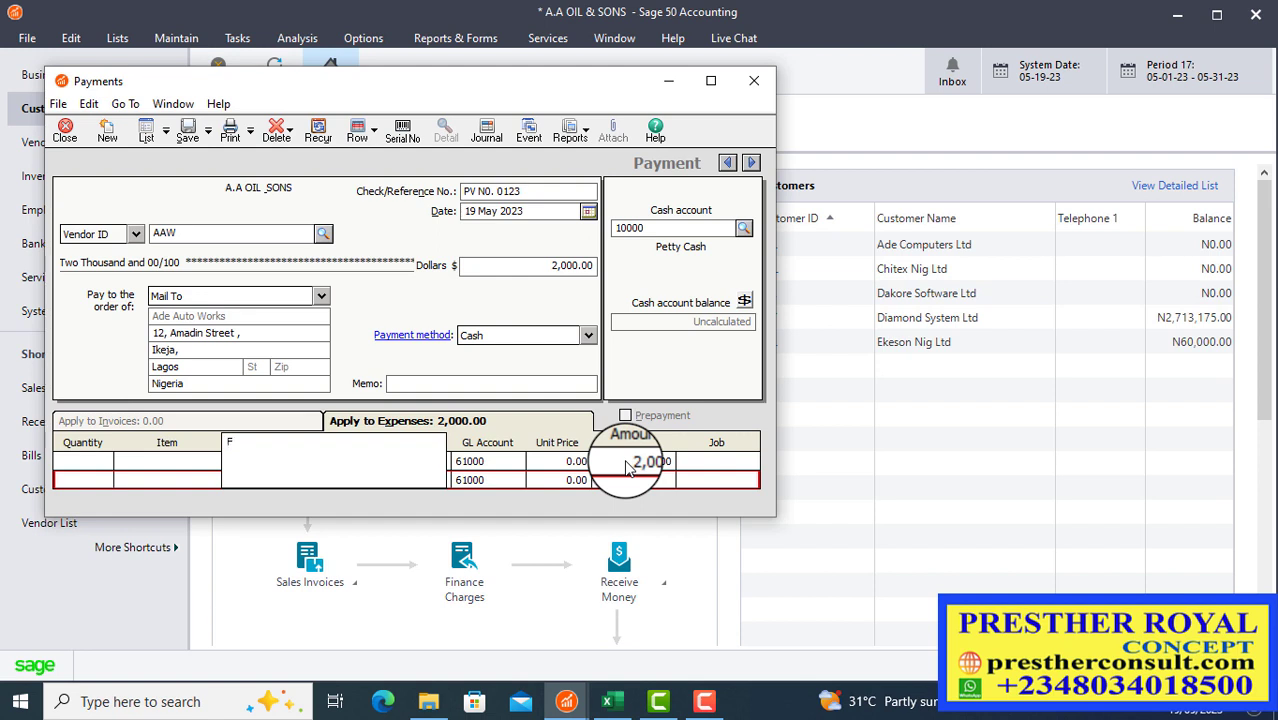
text(ue)
key(BackSpace)
key(Tab)
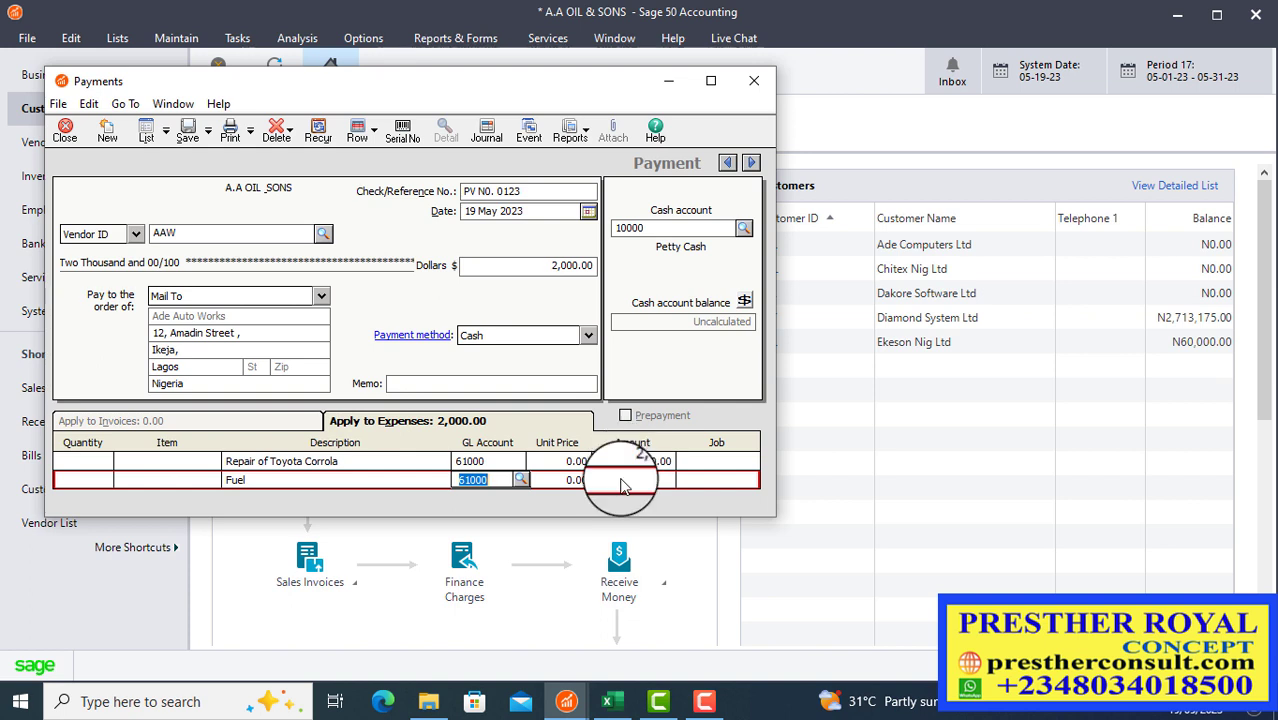
Assign the motor vehicle oil expense account 61020 to the Fuel line and set its amount to 3000
click(521, 481)
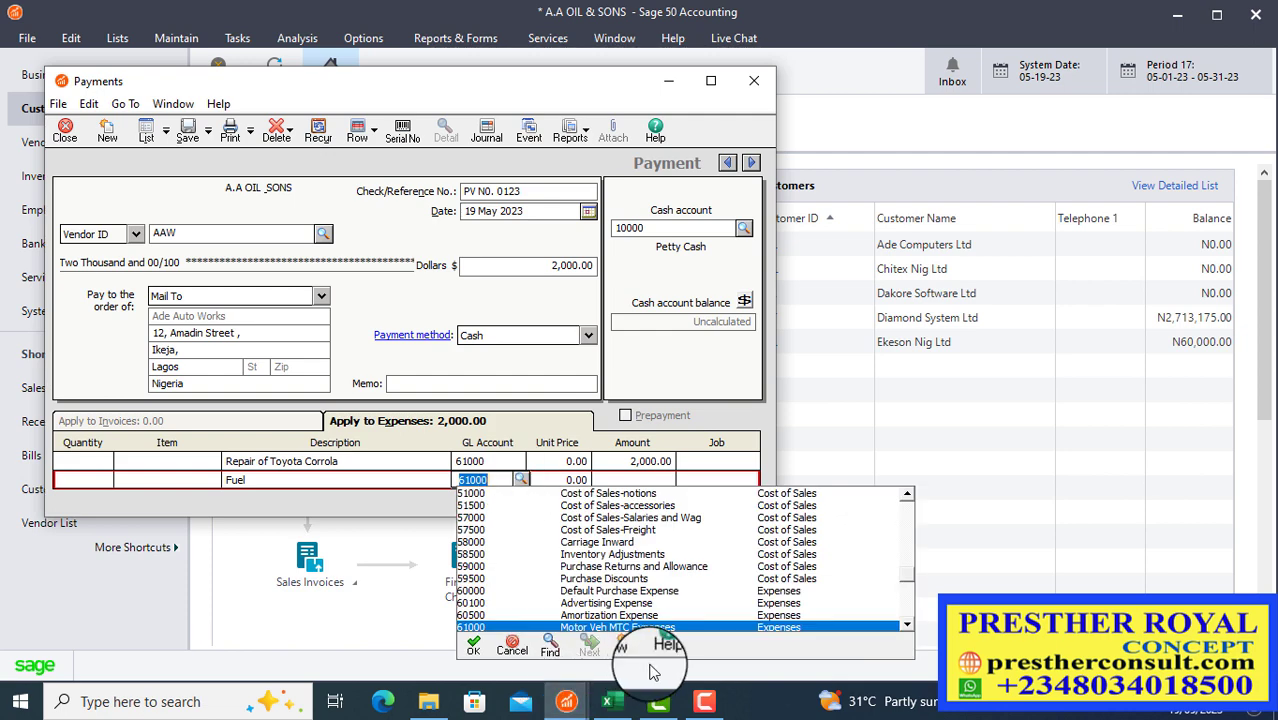
key(Down)
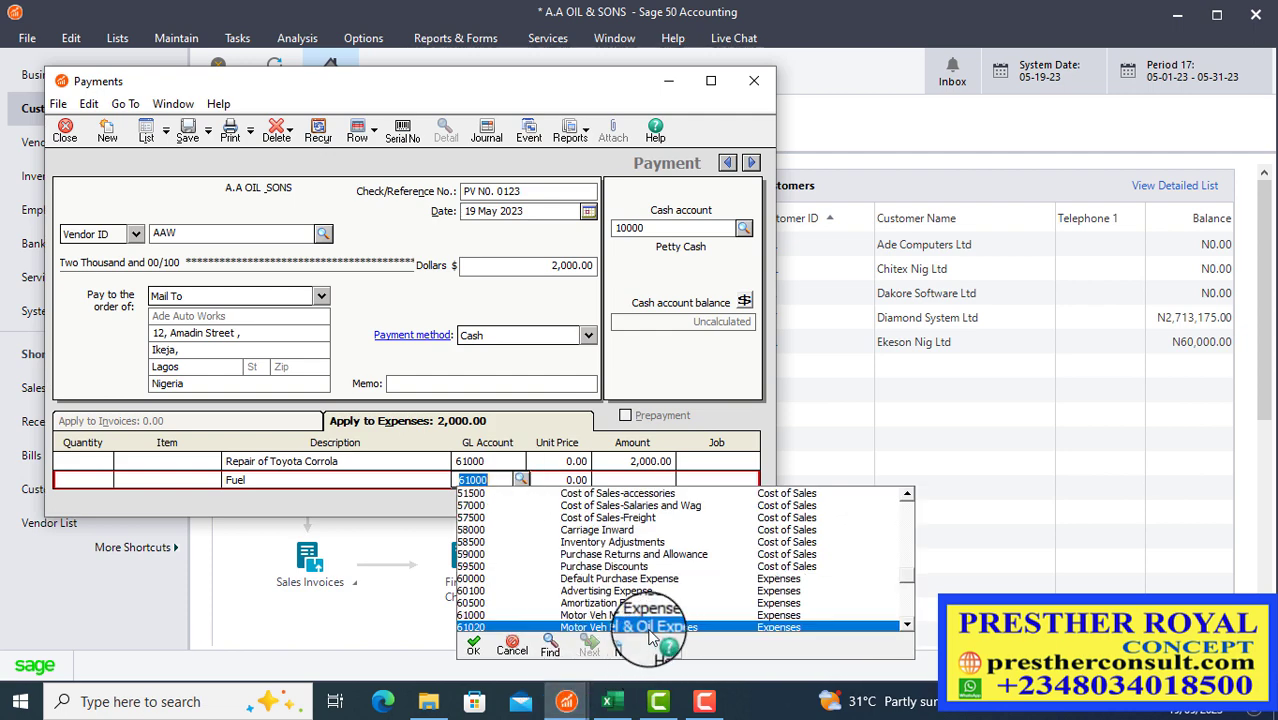
click(650, 627)
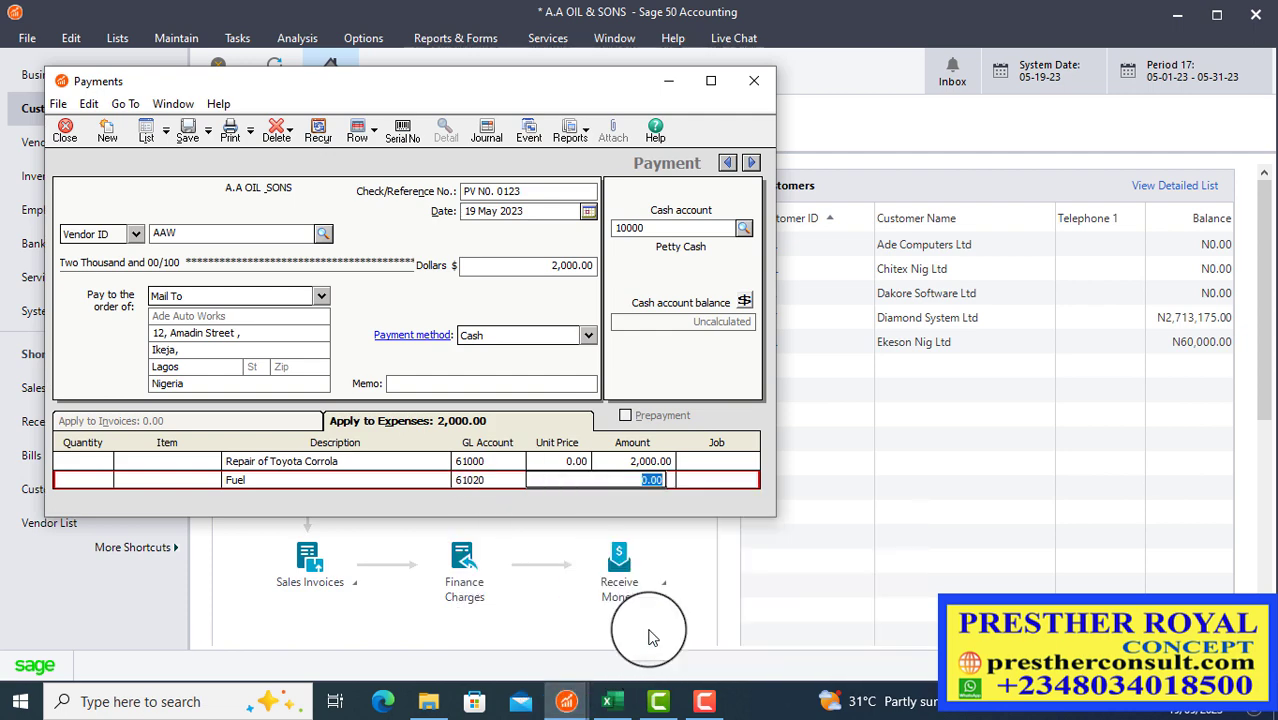
key(Tab)
text(3000)
key(Tab)
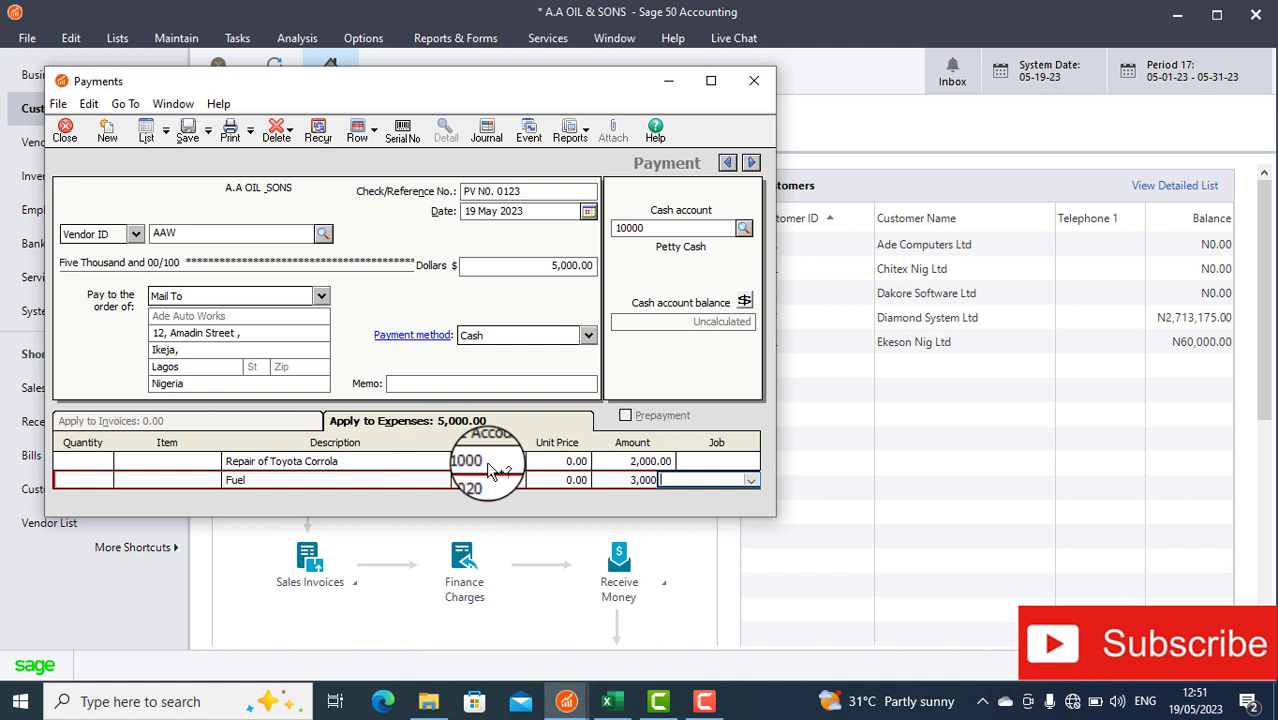
key(Tab)
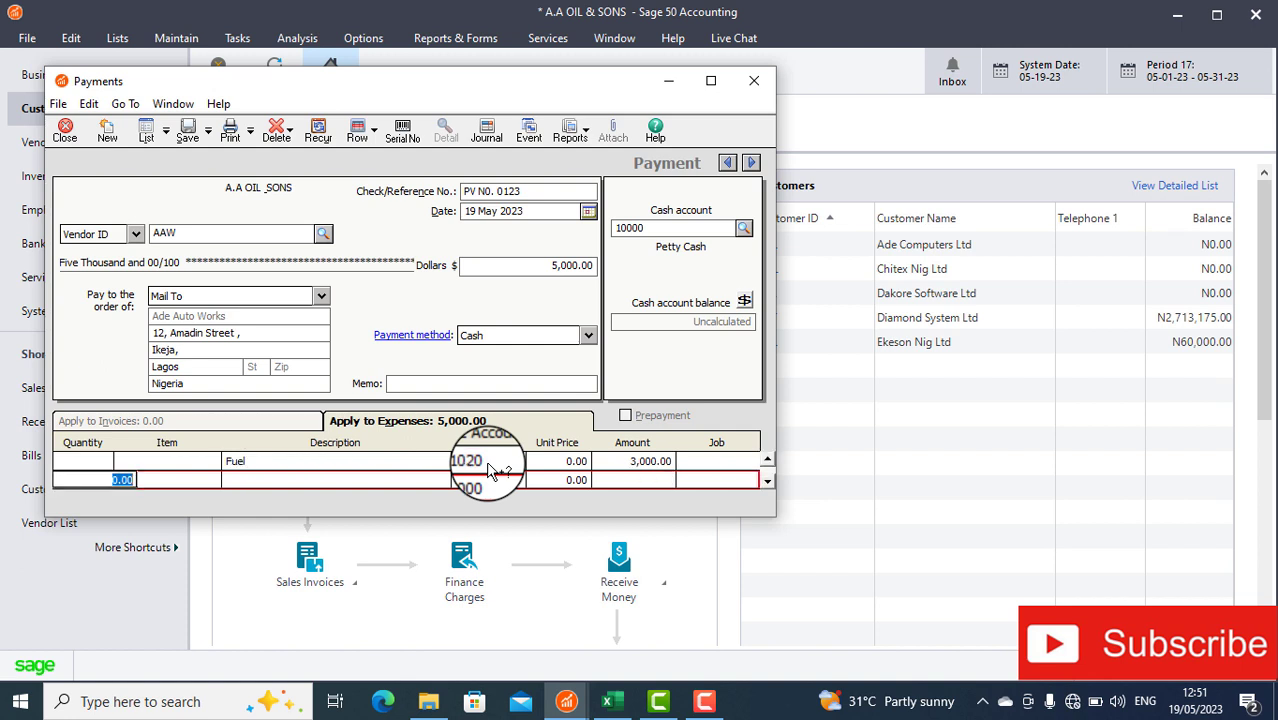